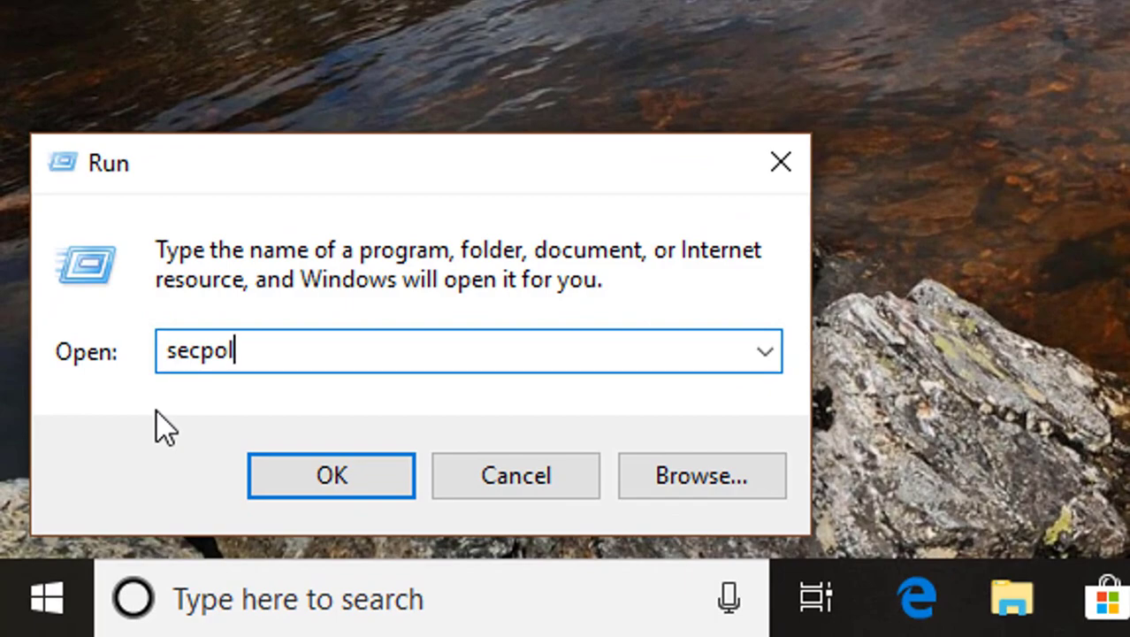
- Try to launch secpol.msc from the Run dialog, and dismiss the block message and the dialog
{"action": "key", "text": "BackSpace"}
{"action": "type", "text": "msc"}
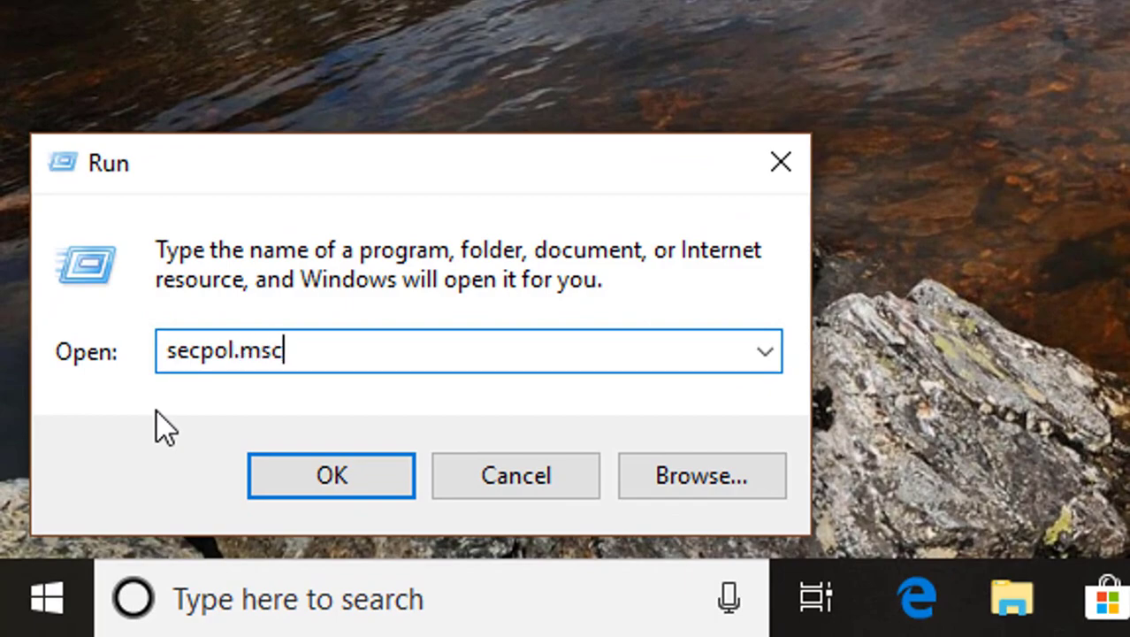
{"action": "key", "text": "Return"}
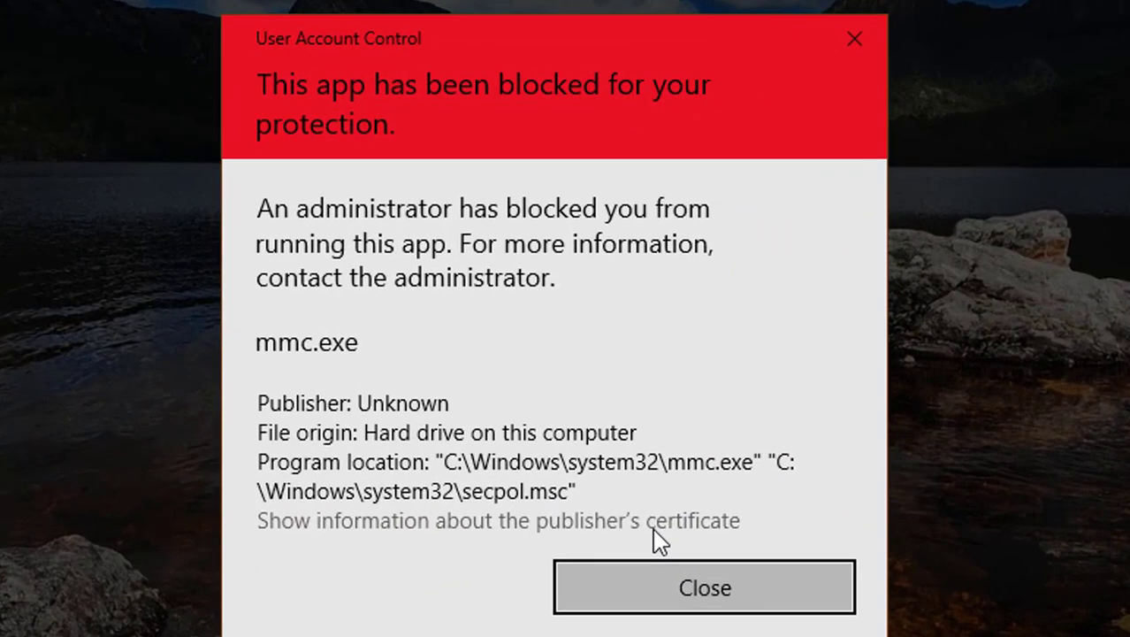
{"action": "left_click", "coordinate": [653, 529]}
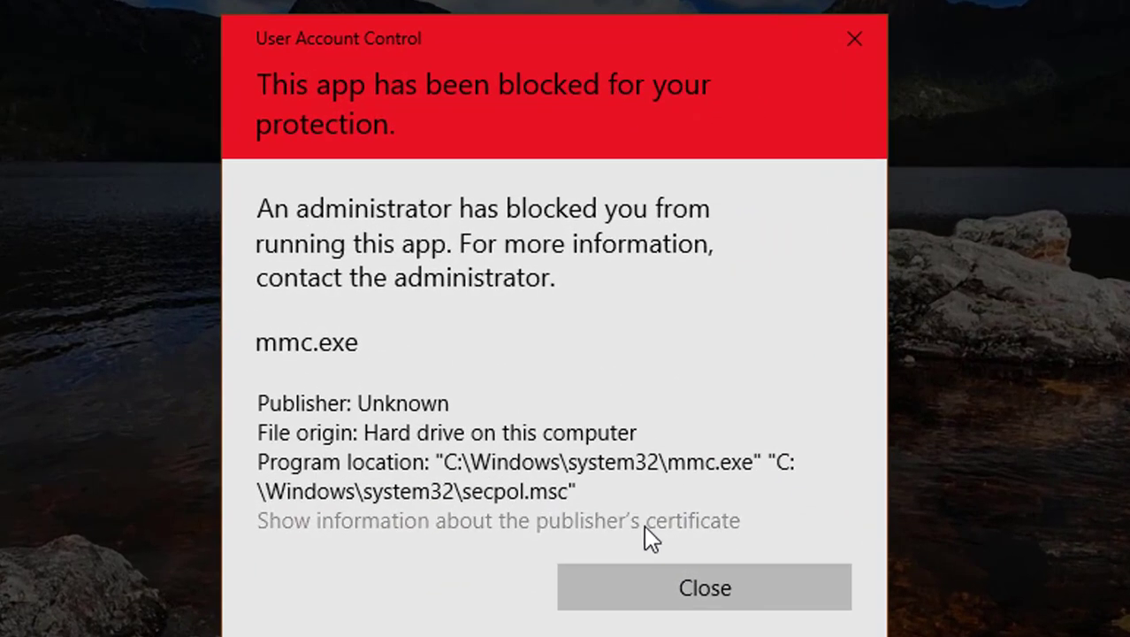
{"action": "left_click", "coordinate": [715, 607]}
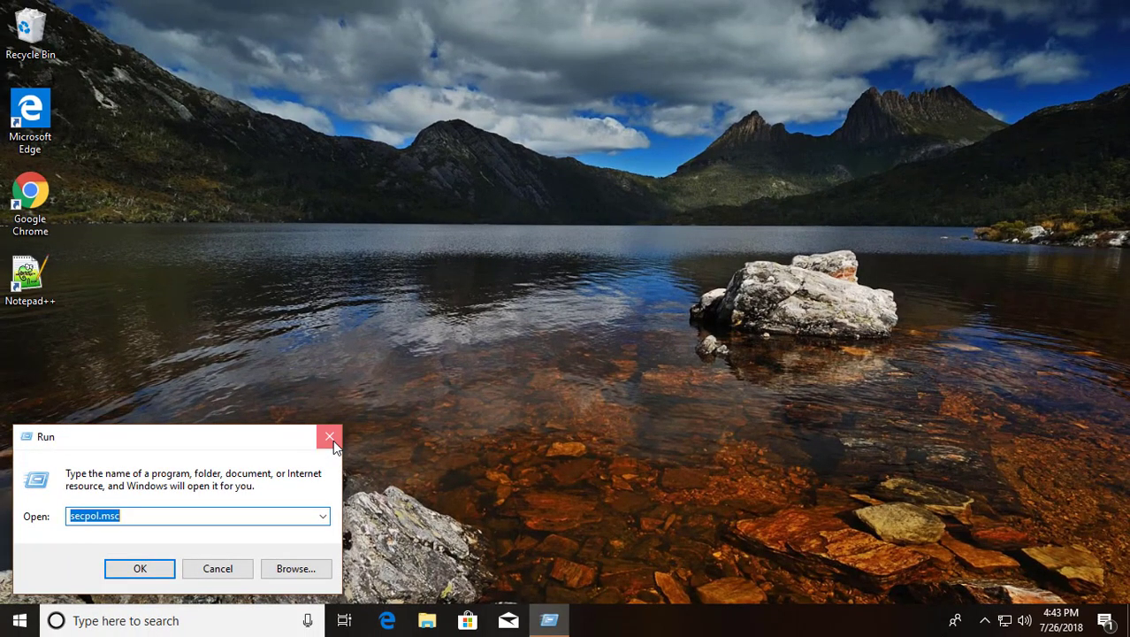
{"action": "left_click", "coordinate": [330, 437]}
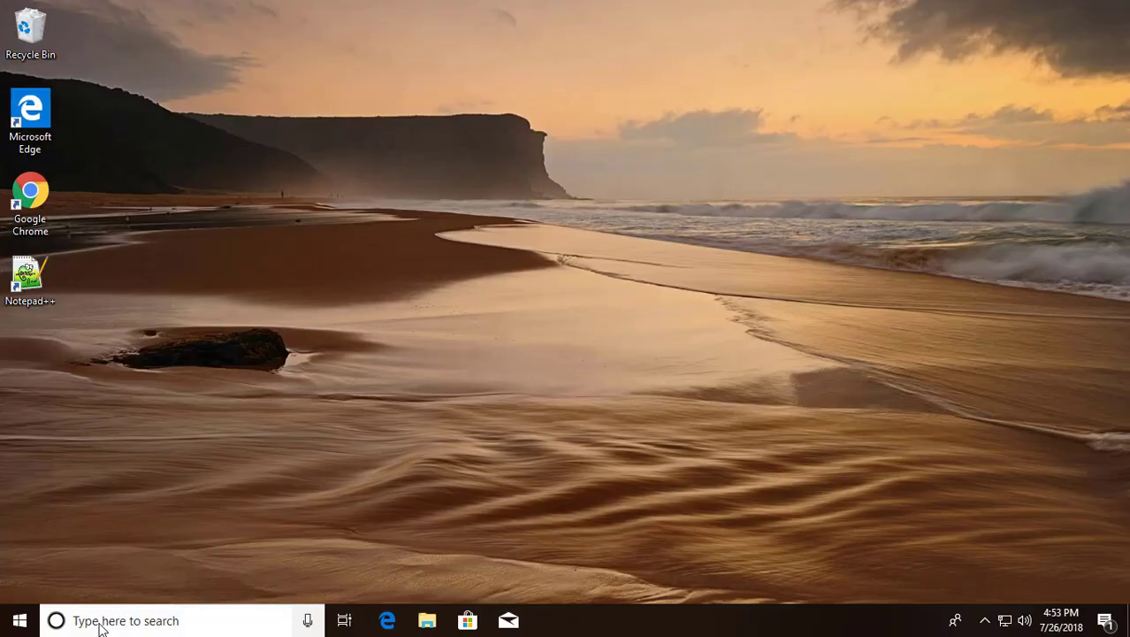
- Open Command Prompt as administrator and activate the built-in Administrator account with net user administrator /active:yes
{"action": "left_click", "coordinate": [102, 621]}
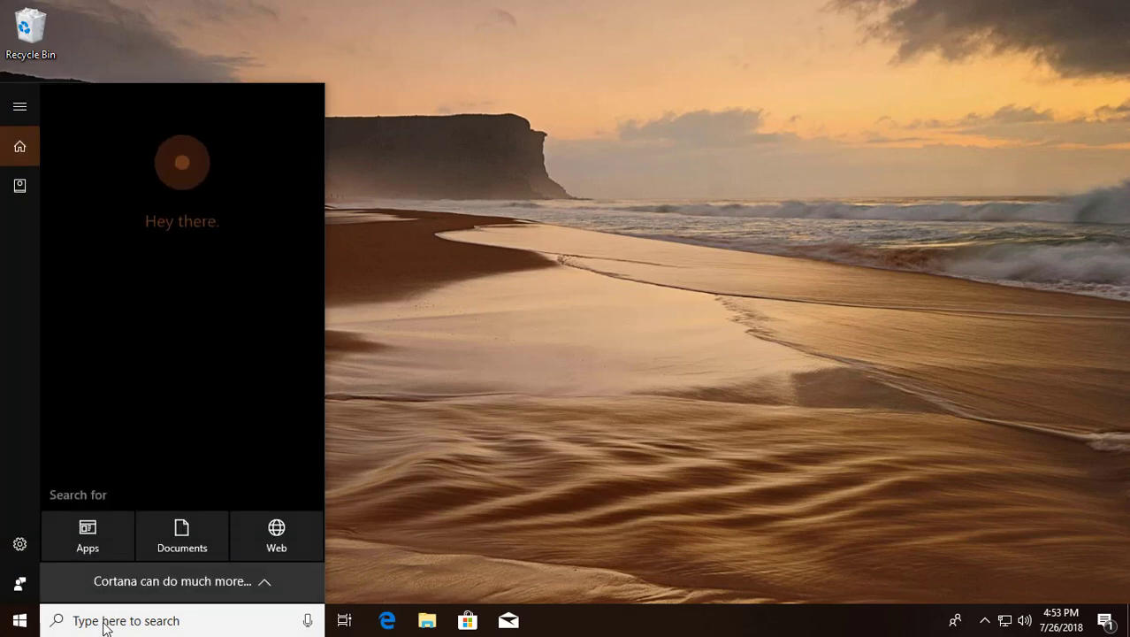
{"action": "type", "text": "cmd"}
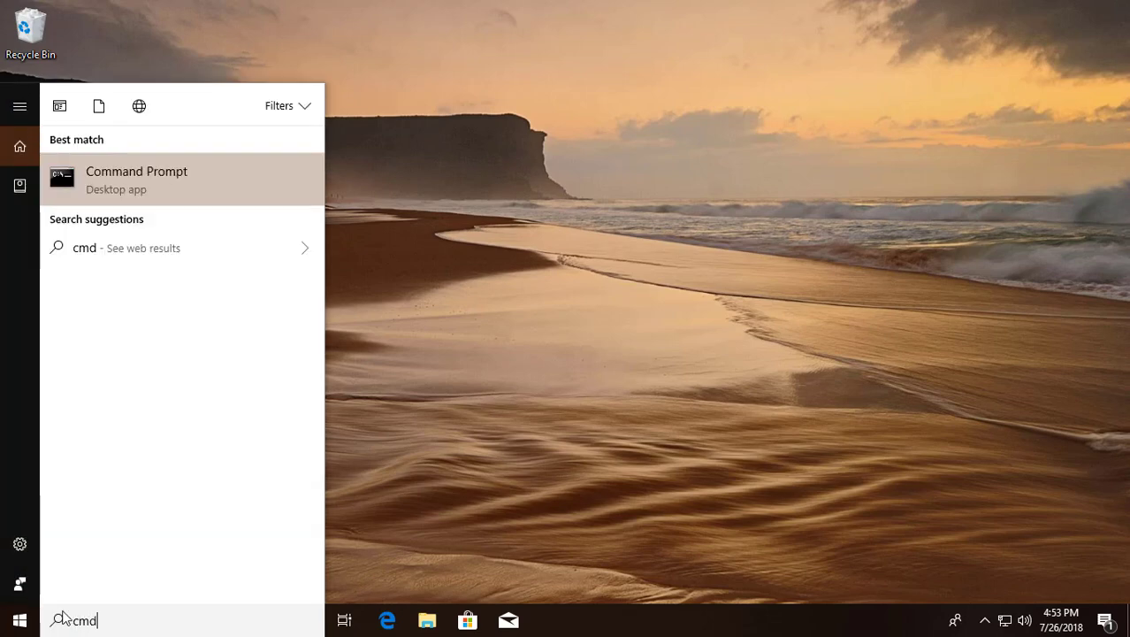
{"action": "right_click", "coordinate": [127, 171]}
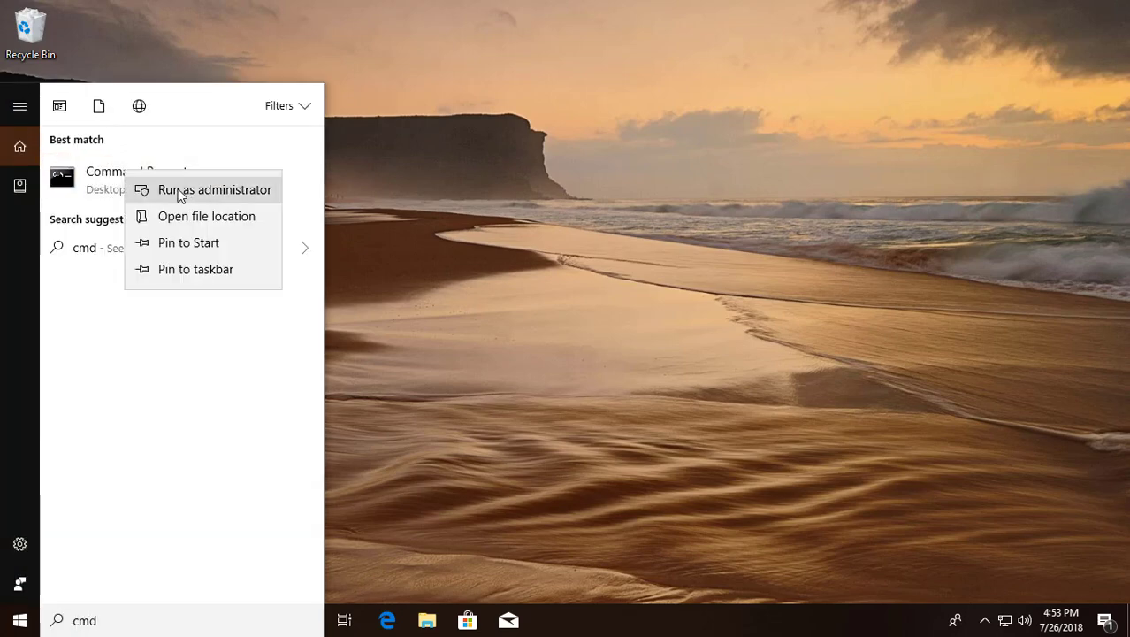
{"action": "left_click", "coordinate": [178, 189]}
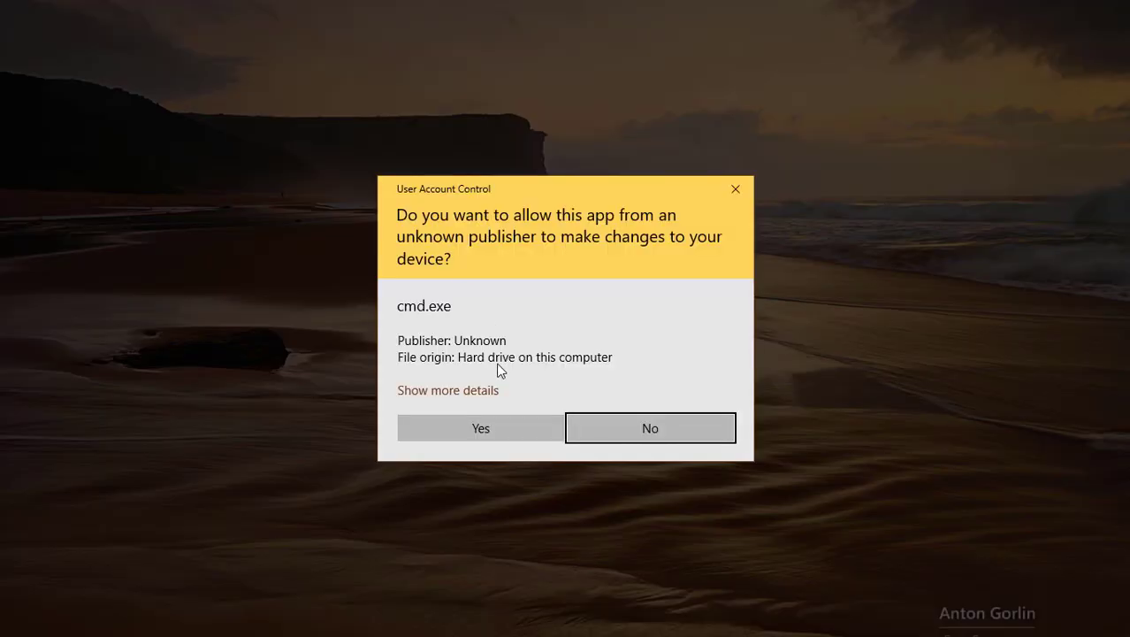
{"action": "left_click", "coordinate": [501, 430]}
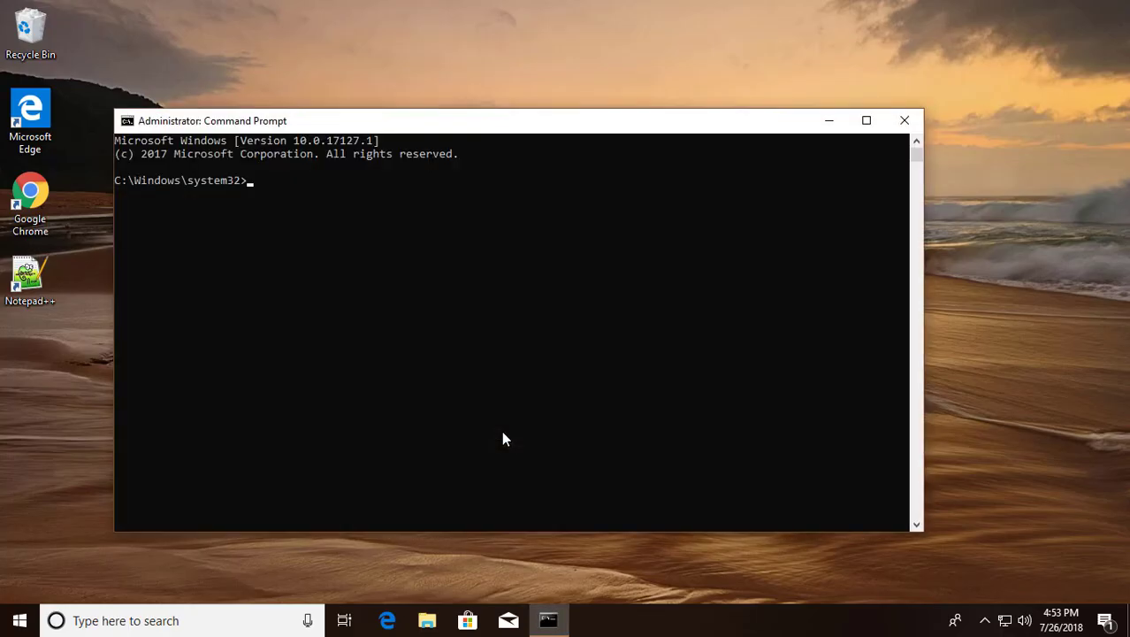
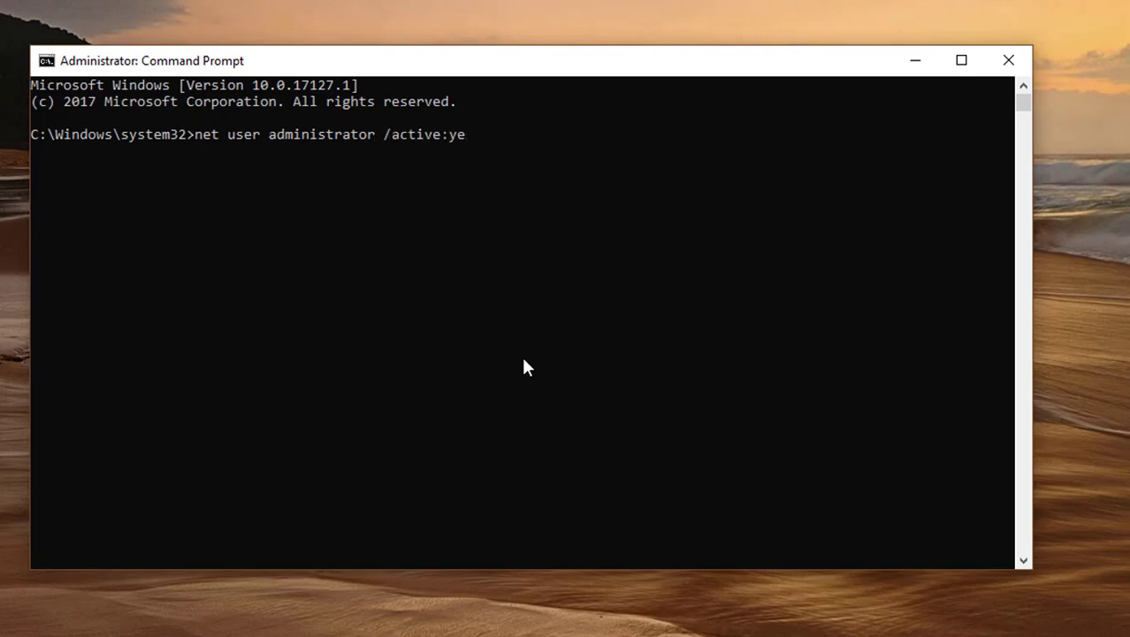
{"action": "type", "text": "s"}
{"action": "key", "text": "Return"}
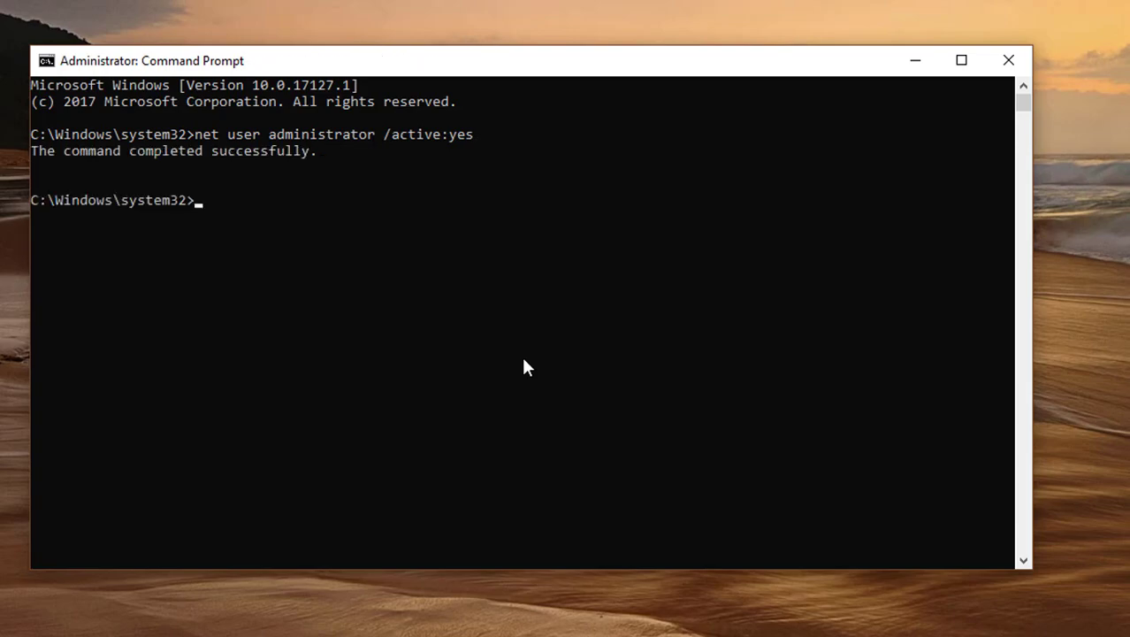
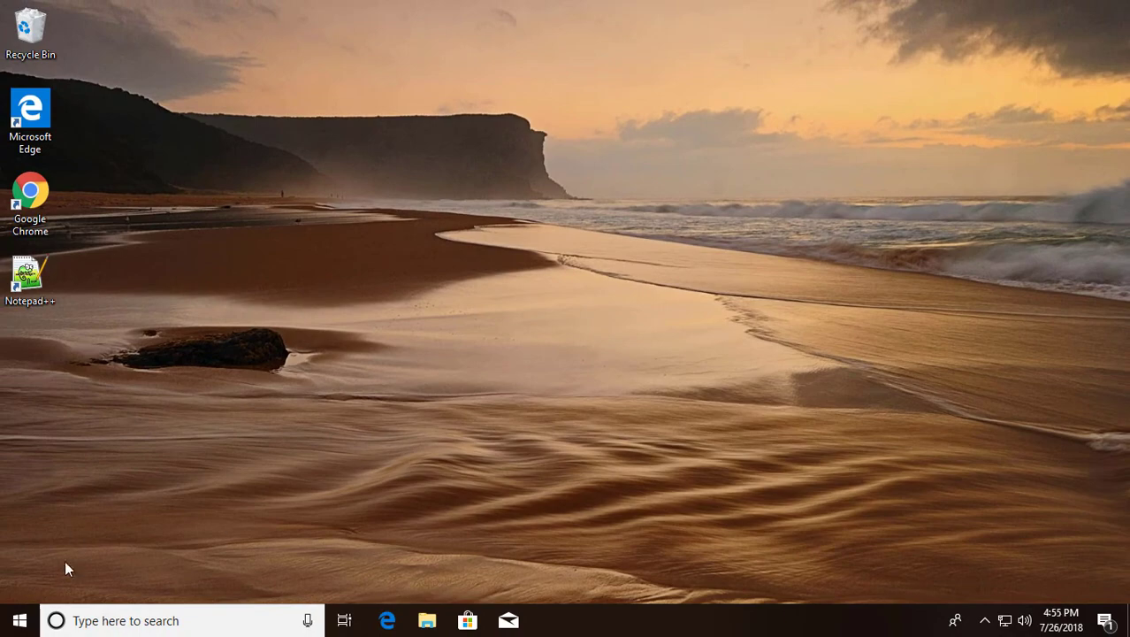
- Switch from the current account to the built-in Administrator account and sign in
{"action": "left_click", "coordinate": [20, 620]}
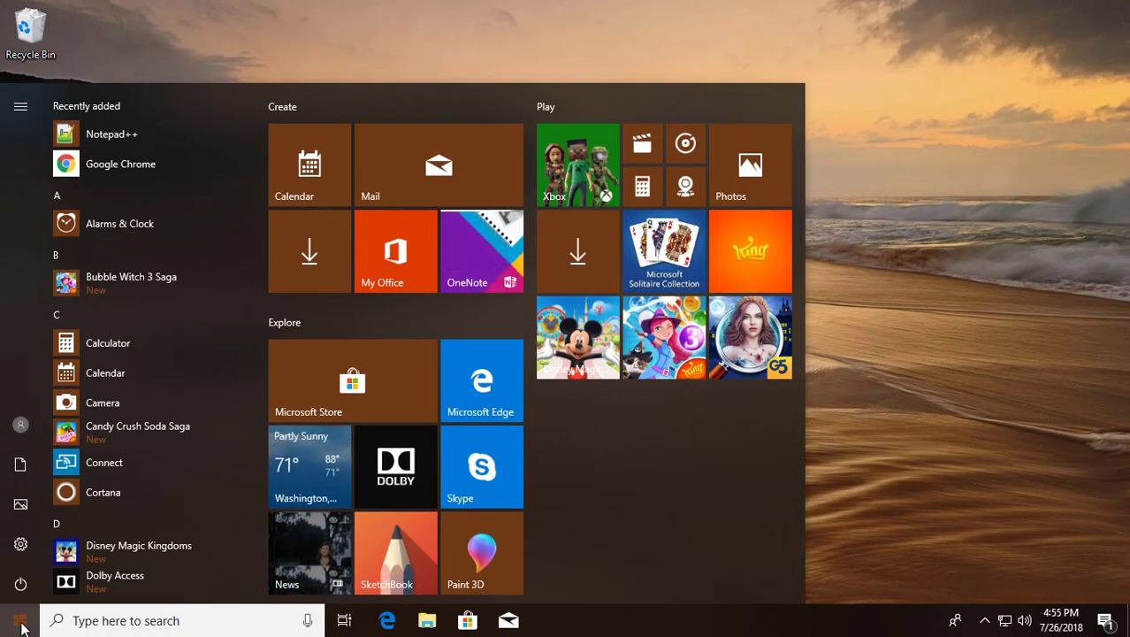
{"action": "left_click", "coordinate": [20, 426]}
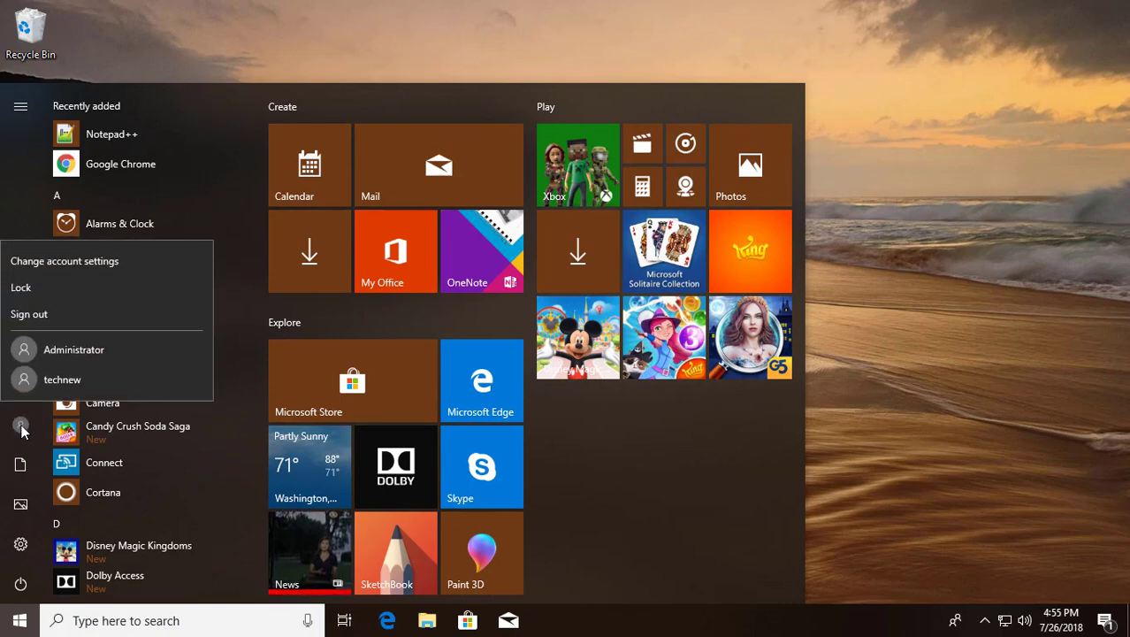
{"action": "left_click", "coordinate": [100, 349]}
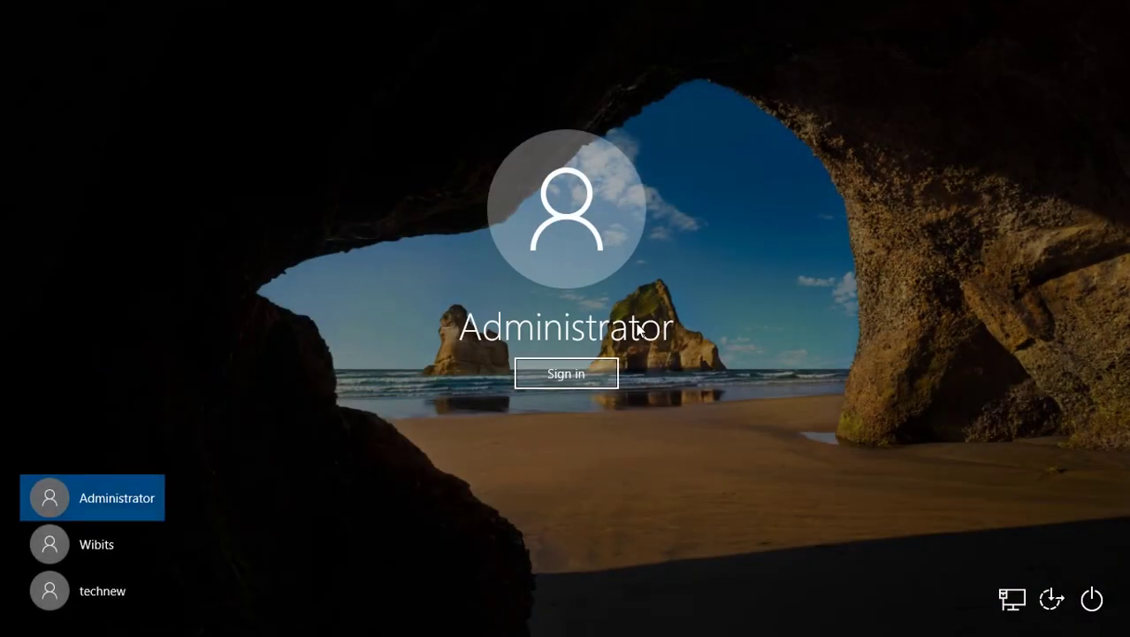
{"action": "left_click", "coordinate": [590, 363]}
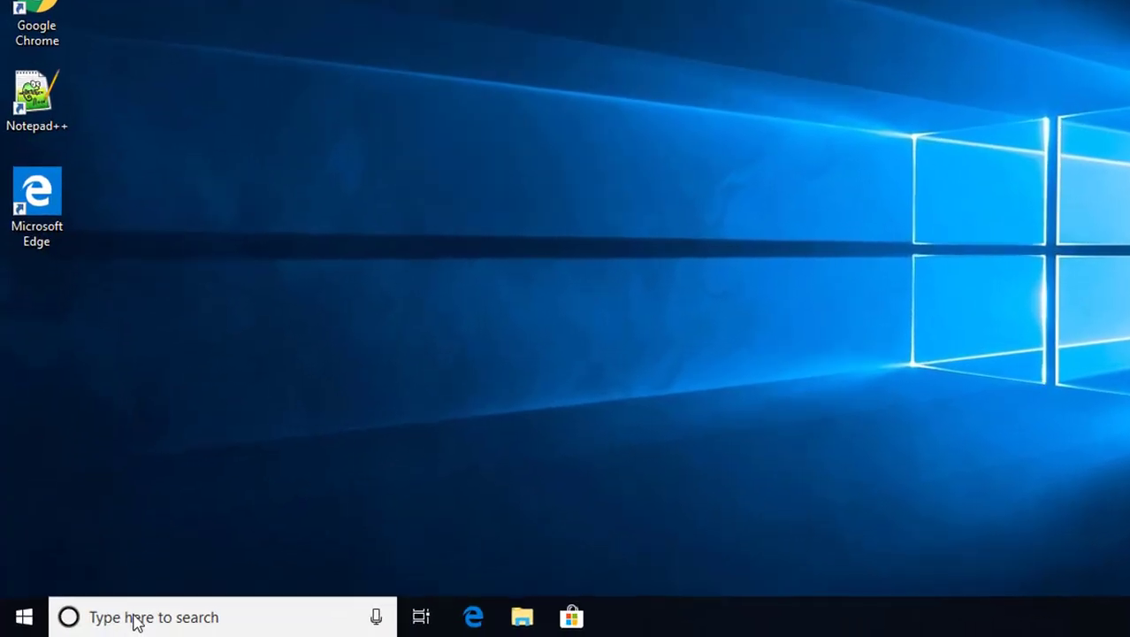
- Open the Local Group Policy Editor with gpedit.msc, maximize its window and widen the policy tree
{"action": "left_click", "coordinate": [108, 618]}
{"action": "type", "text": "gp"}
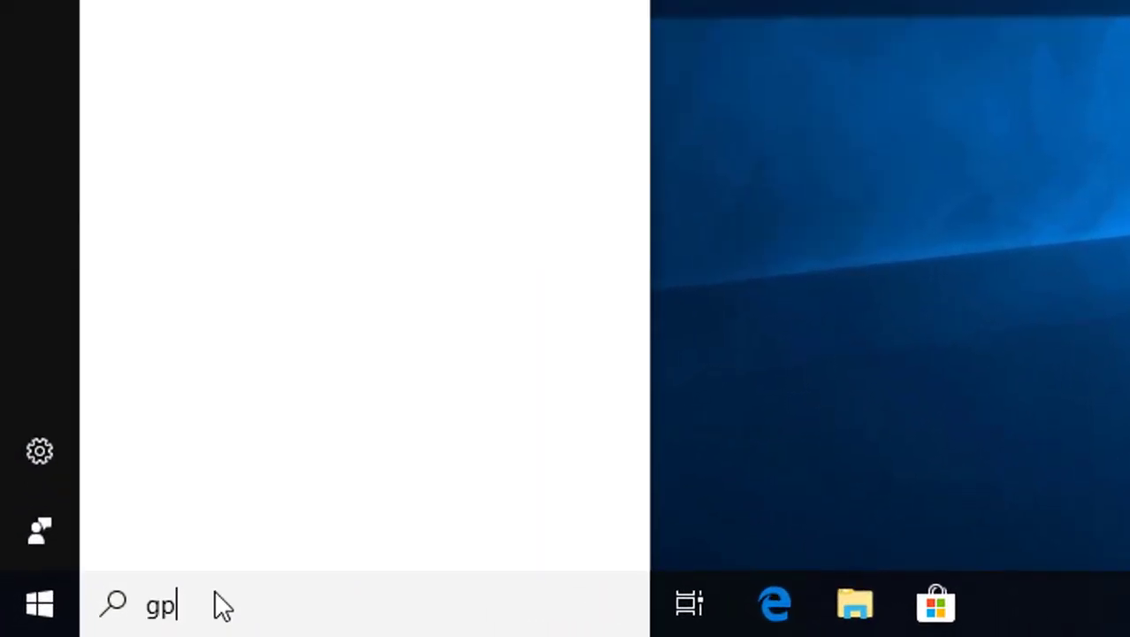
{"action": "type", "text": "edit.msc"}
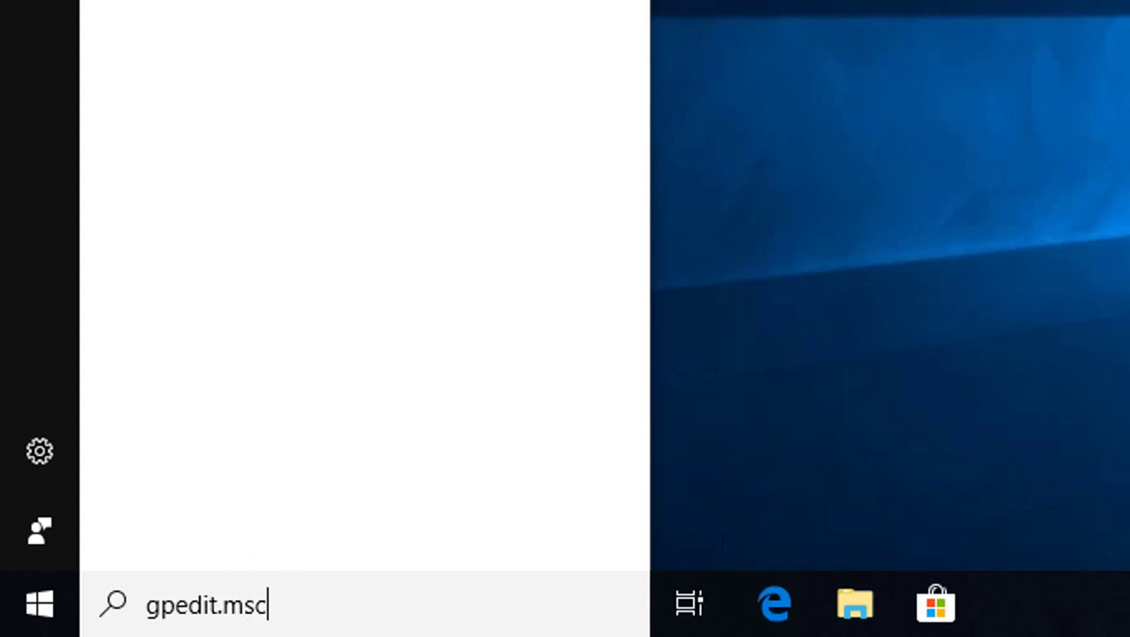
{"action": "key", "text": "Return"}
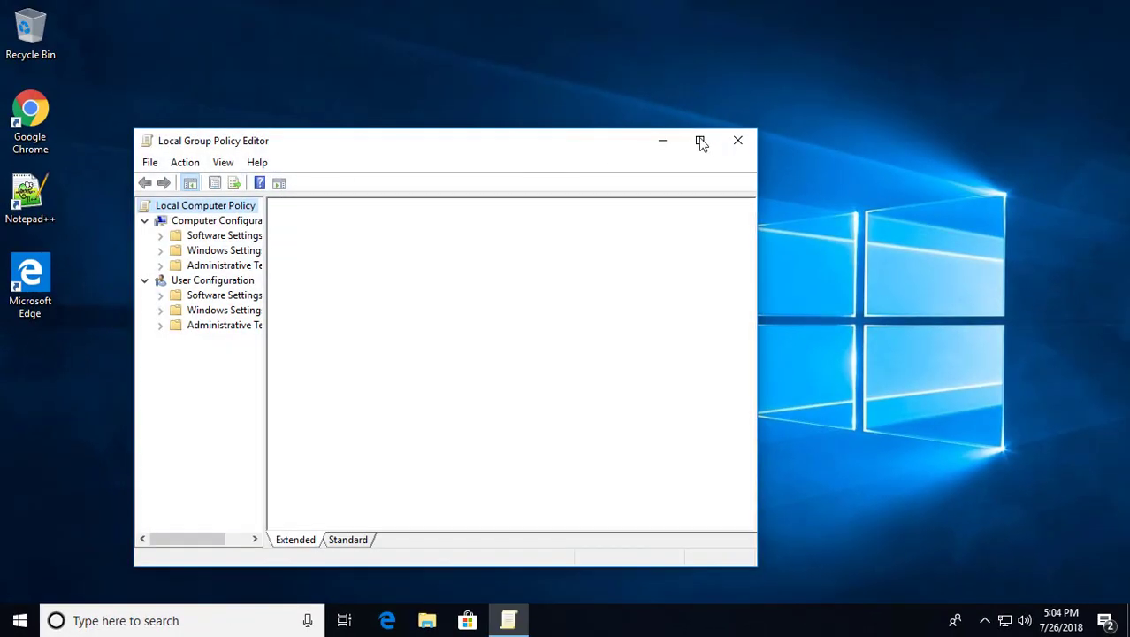
{"action": "left_click", "coordinate": [701, 142]}
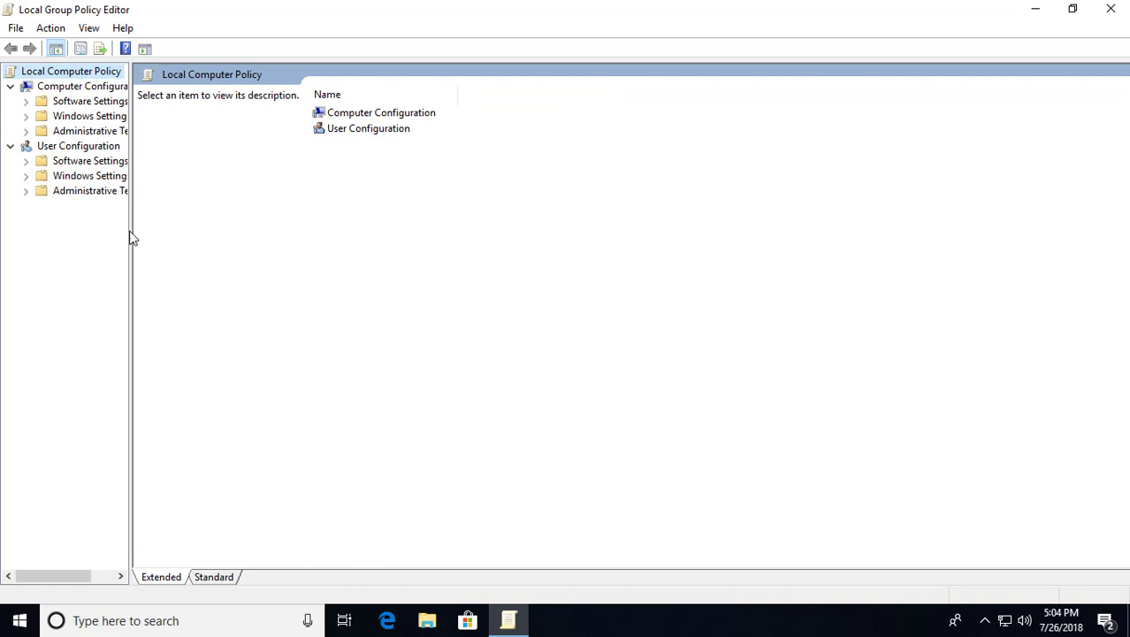
{"action": "left_click_drag", "start_coordinate": [132, 238], "coordinate": [284, 245]}
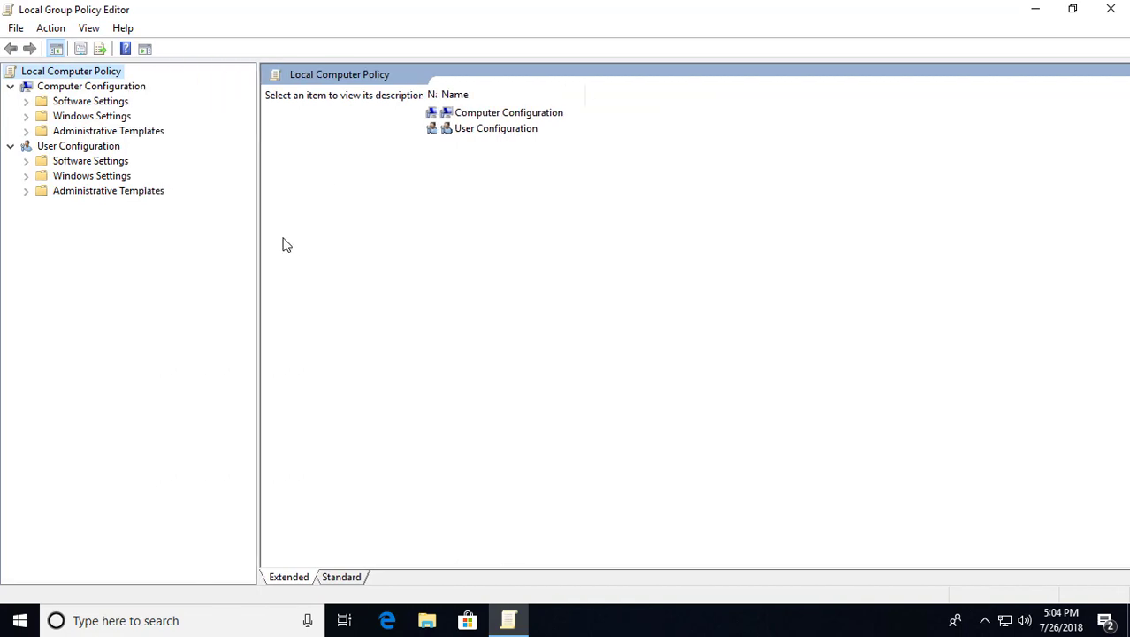
- Open Security Options under Computer Configuration, Windows Settings, Security Settings, Local Policies
{"action": "left_click", "coordinate": [109, 89]}
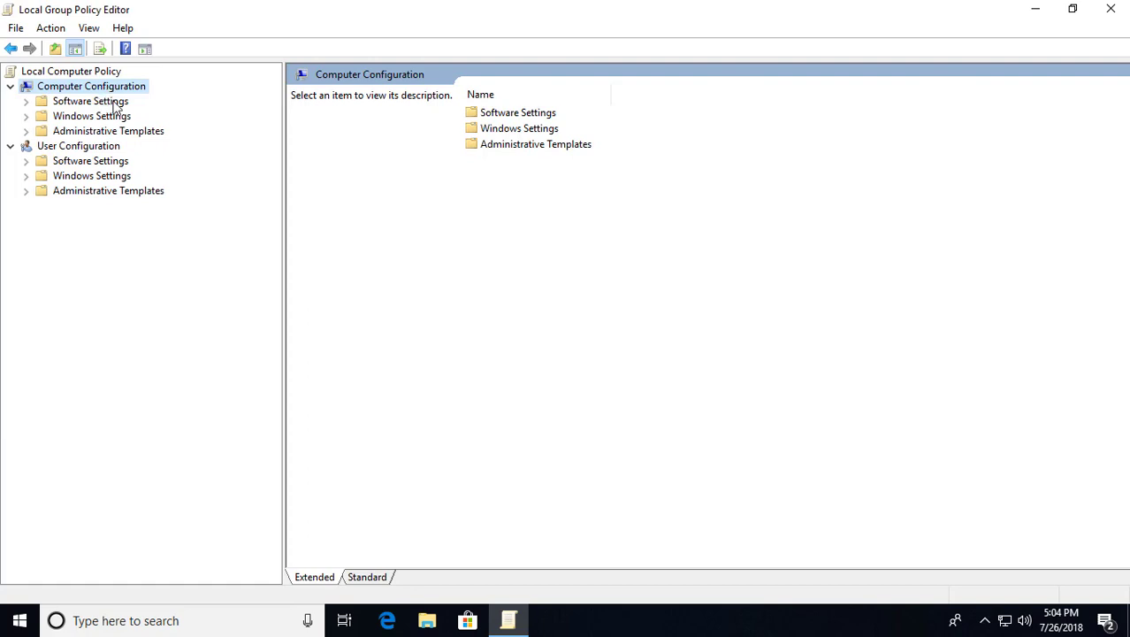
{"action": "left_click", "coordinate": [60, 119]}
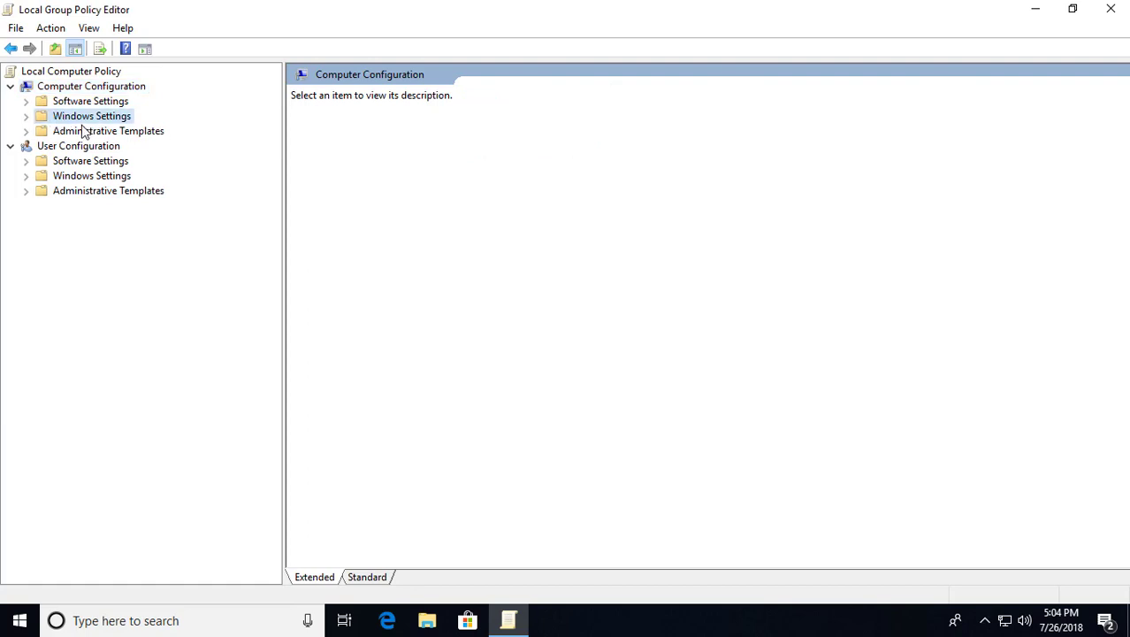
{"action": "left_click", "coordinate": [26, 118]}
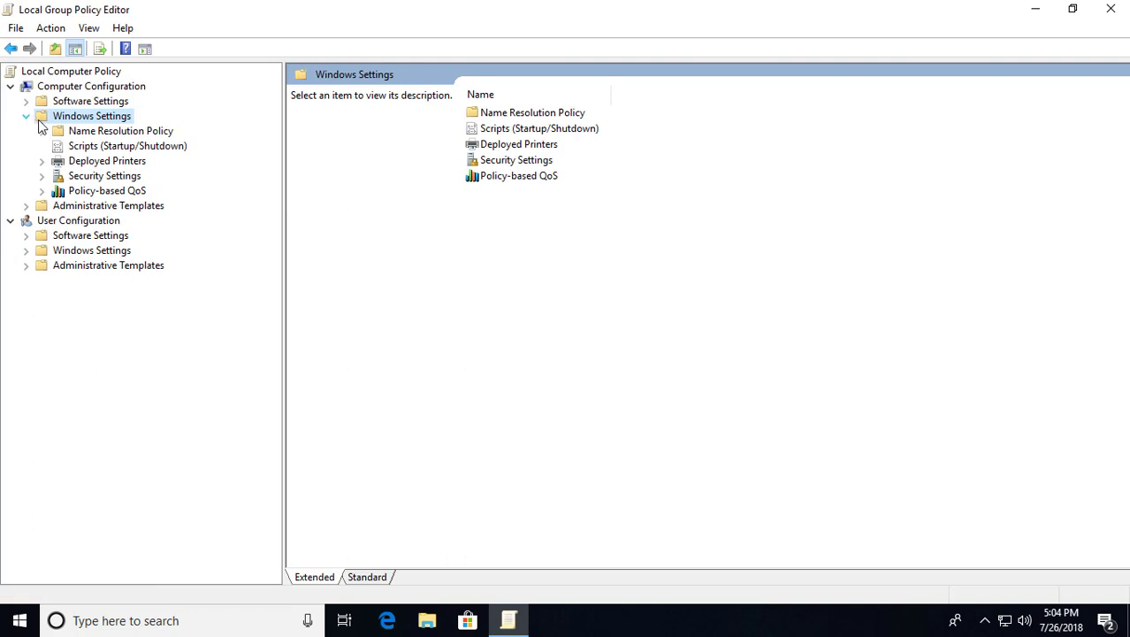
{"action": "left_click", "coordinate": [103, 177]}
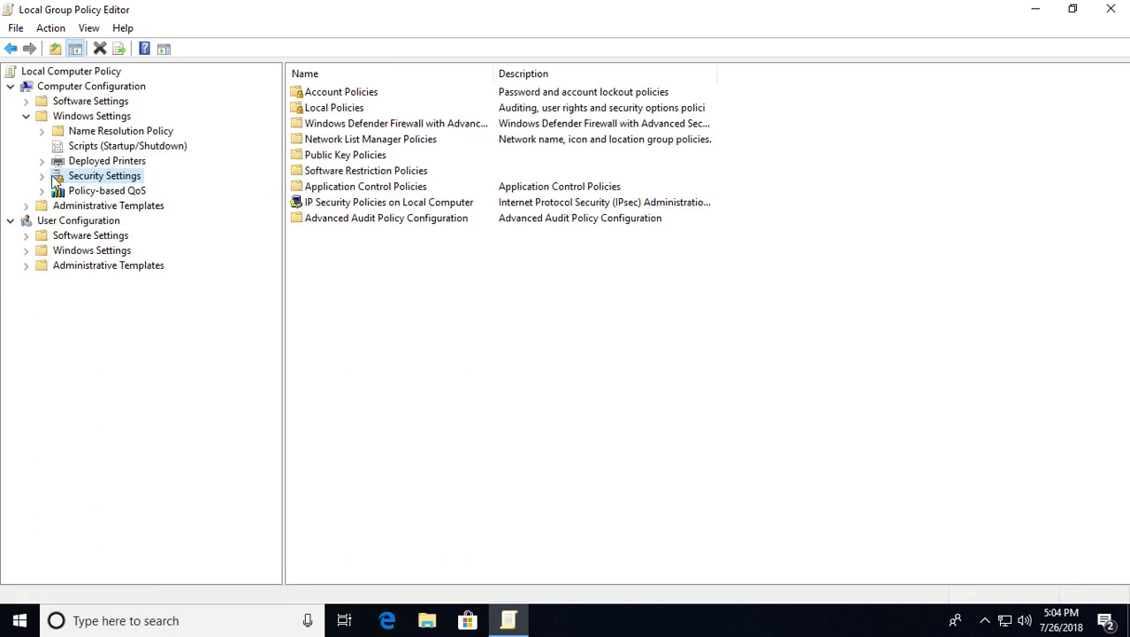
{"action": "left_click", "coordinate": [42, 177]}
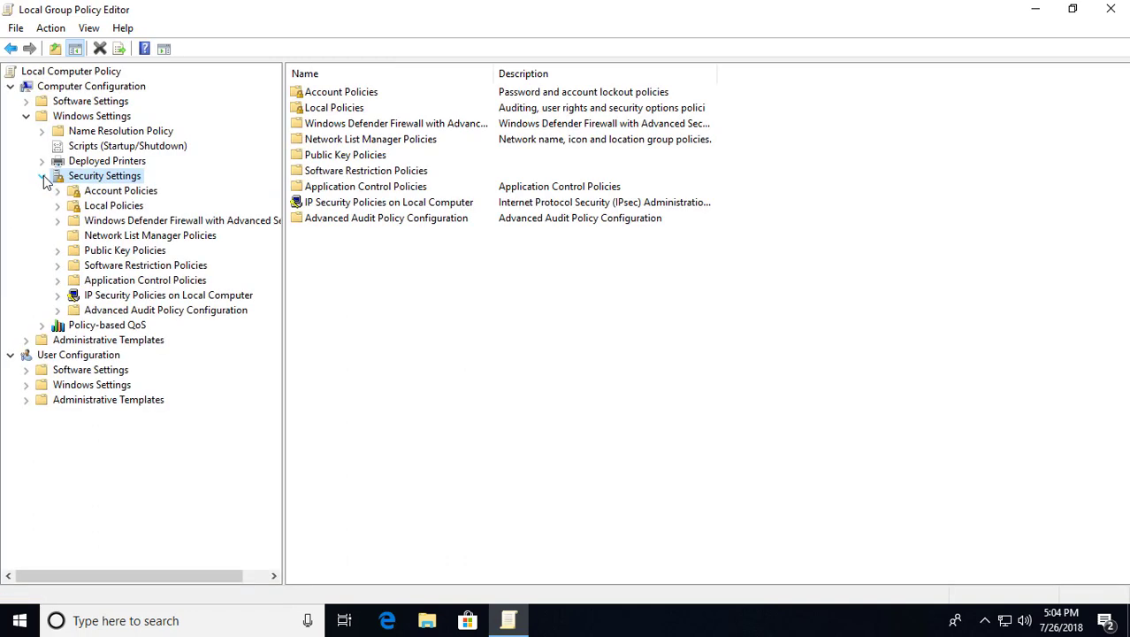
{"action": "left_click", "coordinate": [115, 206]}
{"action": "left_click", "coordinate": [58, 206]}
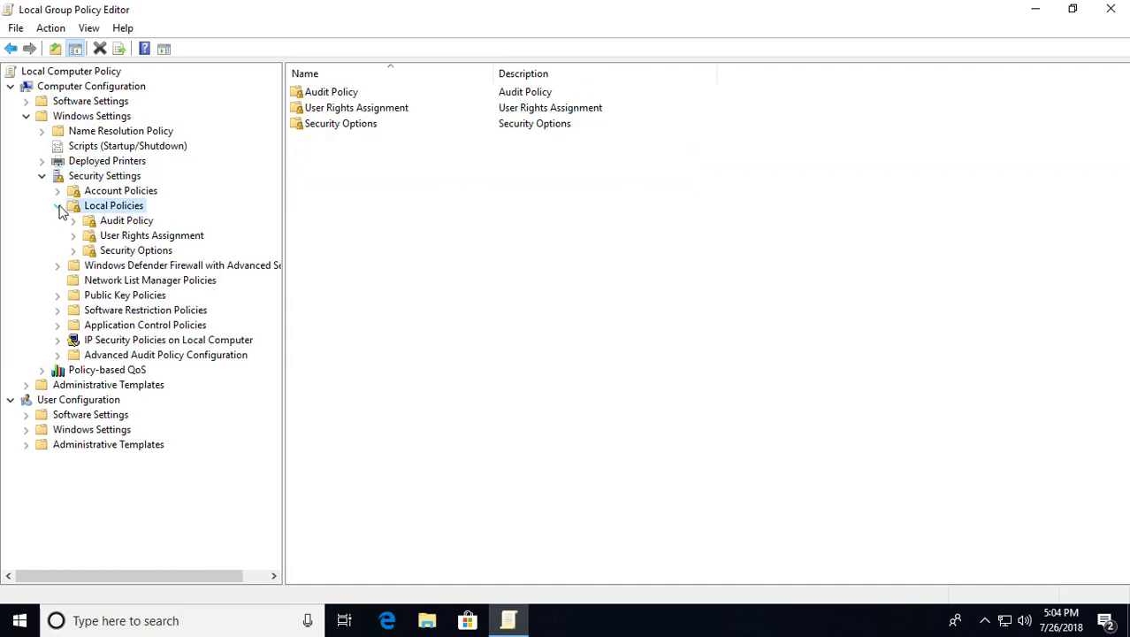
{"action": "left_click", "coordinate": [132, 251]}
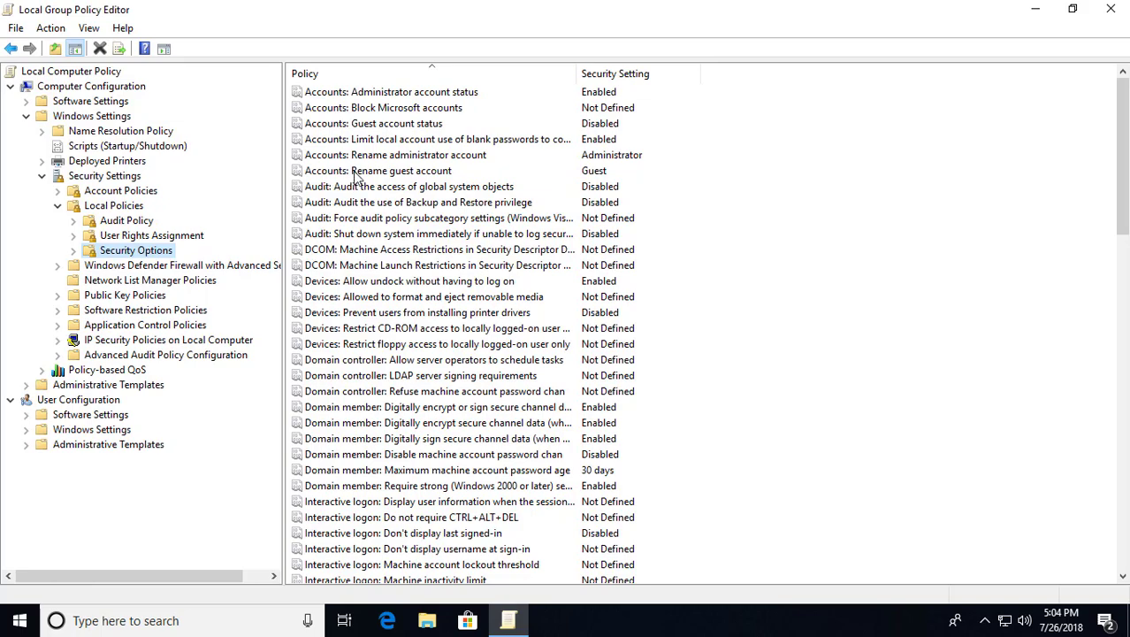
- Set the policy "User Account Control: Run all administrators in Admin Approval Mode" to Disabled and apply the change
{"action": "left_click", "coordinate": [356, 359]}
{"action": "scroll", "coordinate": [356, 371], "scroll_direction": "down", "scroll_amount": 6}
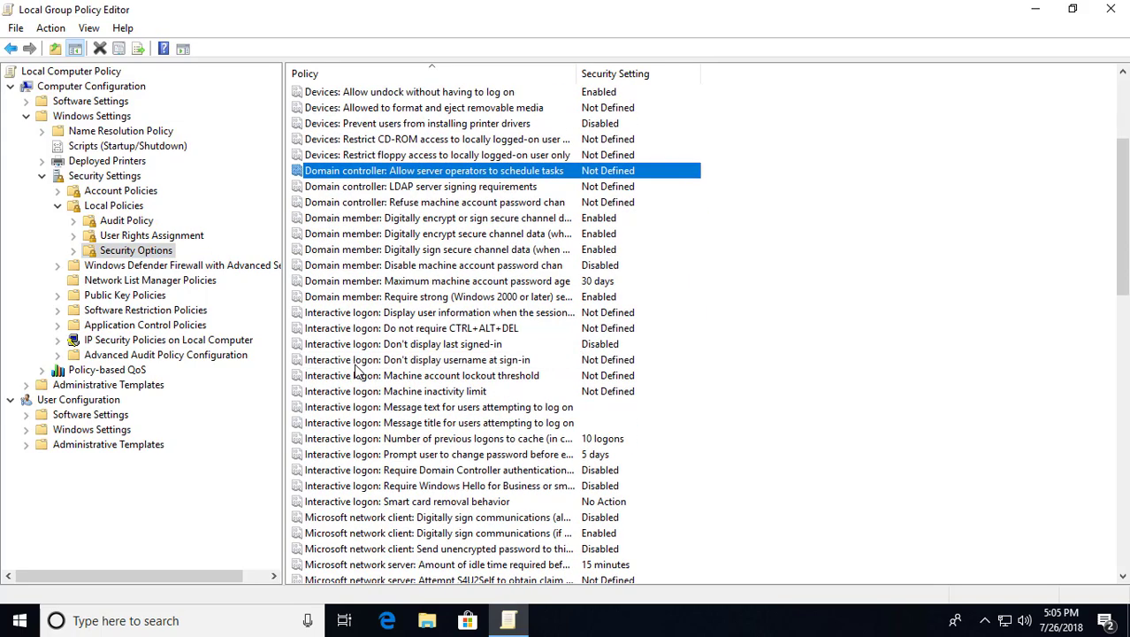
{"action": "scroll", "coordinate": [356, 372], "scroll_direction": "down", "scroll_amount": 9}
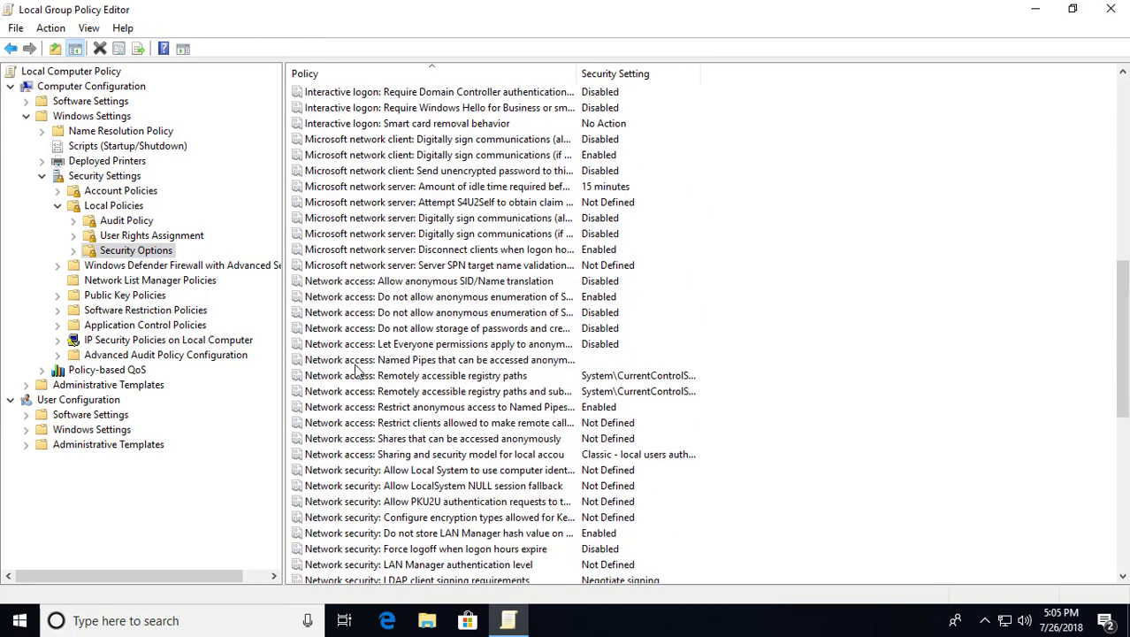
{"action": "scroll", "coordinate": [358, 371], "scroll_direction": "down", "scroll_amount": 5}
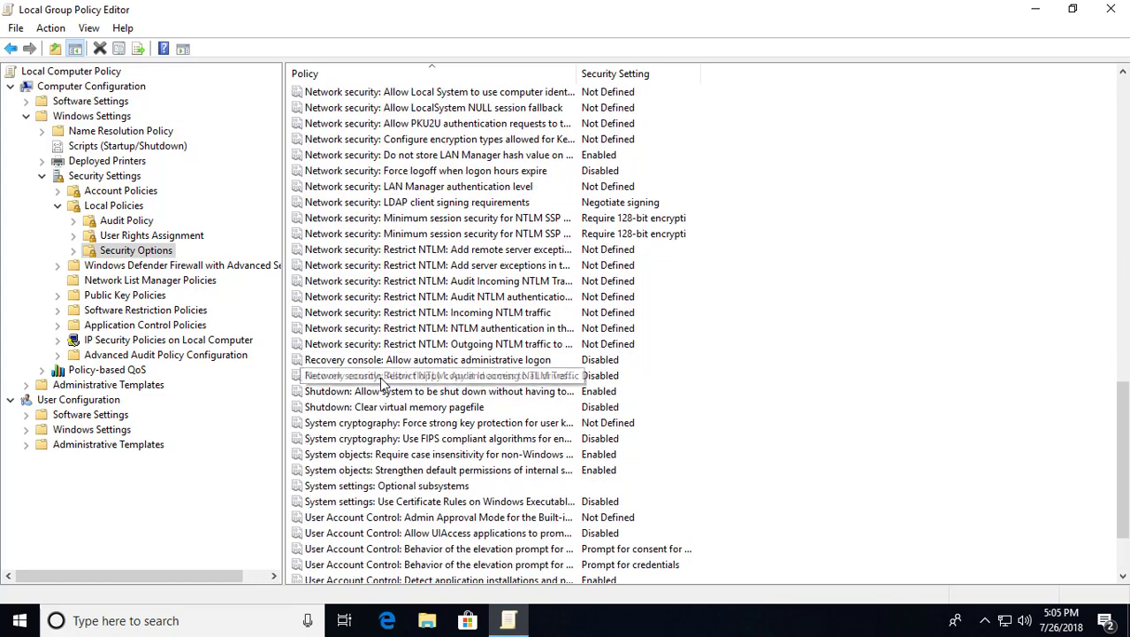
{"action": "scroll", "coordinate": [380, 389], "scroll_direction": "down", "scroll_amount": 2}
{"action": "left_click", "coordinate": [369, 535]}
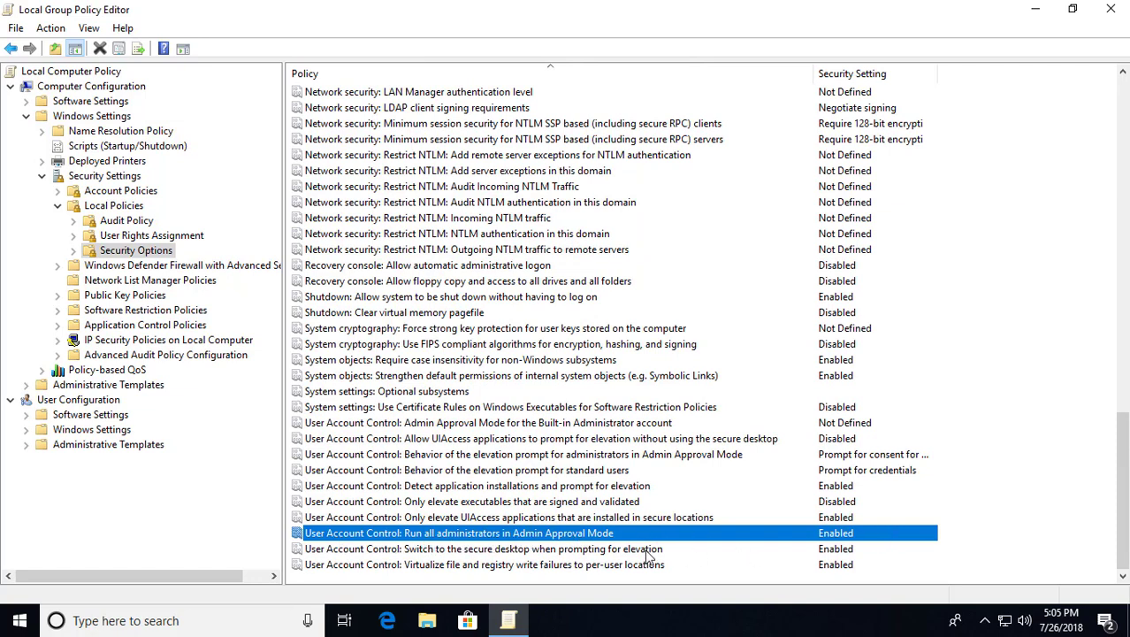
{"action": "double_click", "coordinate": [790, 533]}
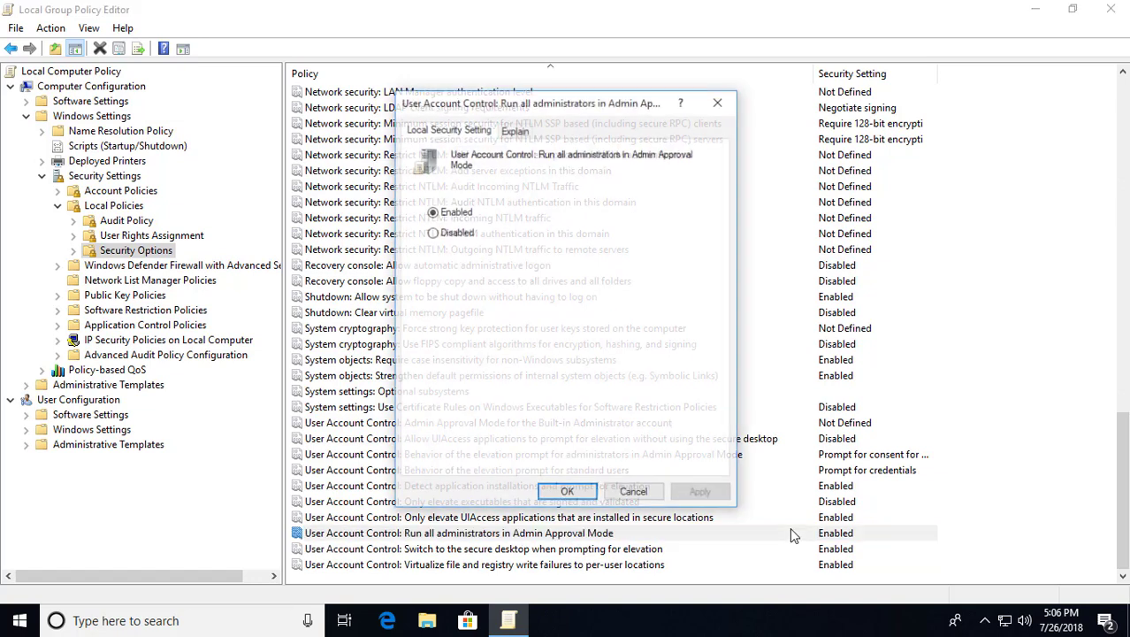
{"action": "left_click", "coordinate": [456, 232]}
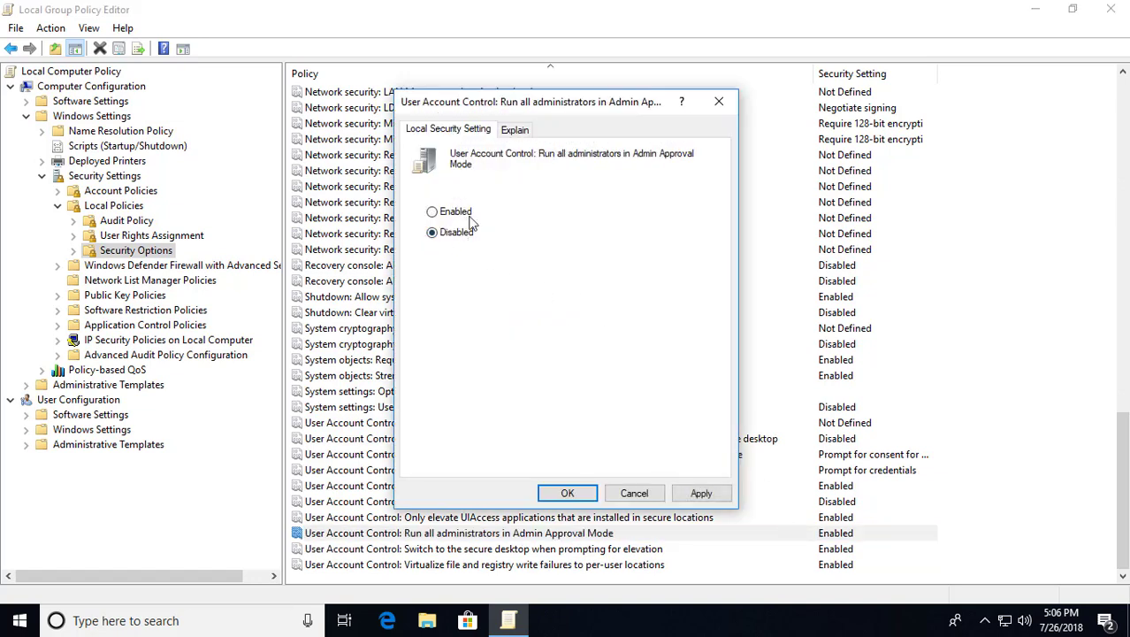
{"action": "left_click", "coordinate": [716, 492]}
{"action": "left_click", "coordinate": [568, 494]}
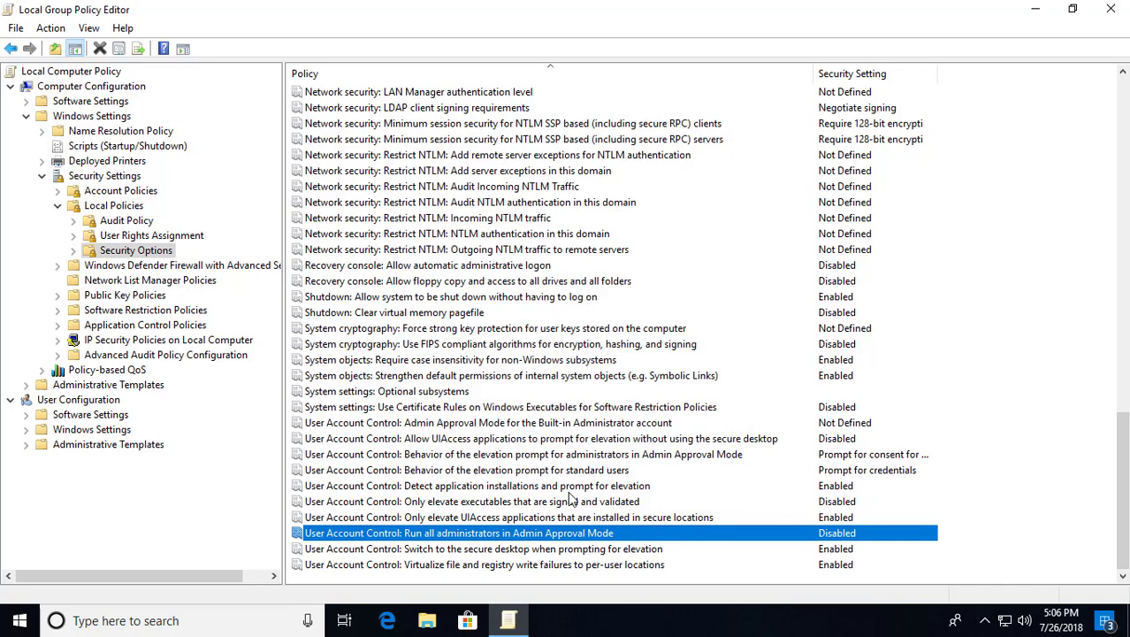
- Collapse the Computer Configuration branch with its expanded subfolders and close the Local Group Policy Editor
{"action": "left_click", "coordinate": [57, 205]}
{"action": "left_click", "coordinate": [41, 175]}
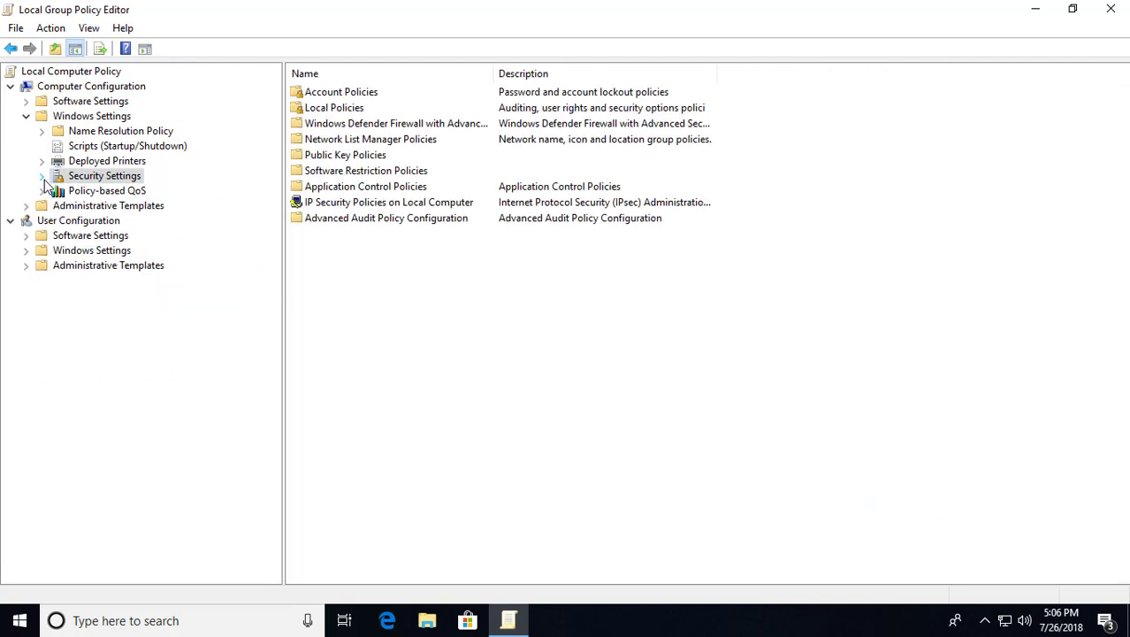
{"action": "left_click", "coordinate": [26, 116]}
{"action": "left_click", "coordinate": [10, 85]}
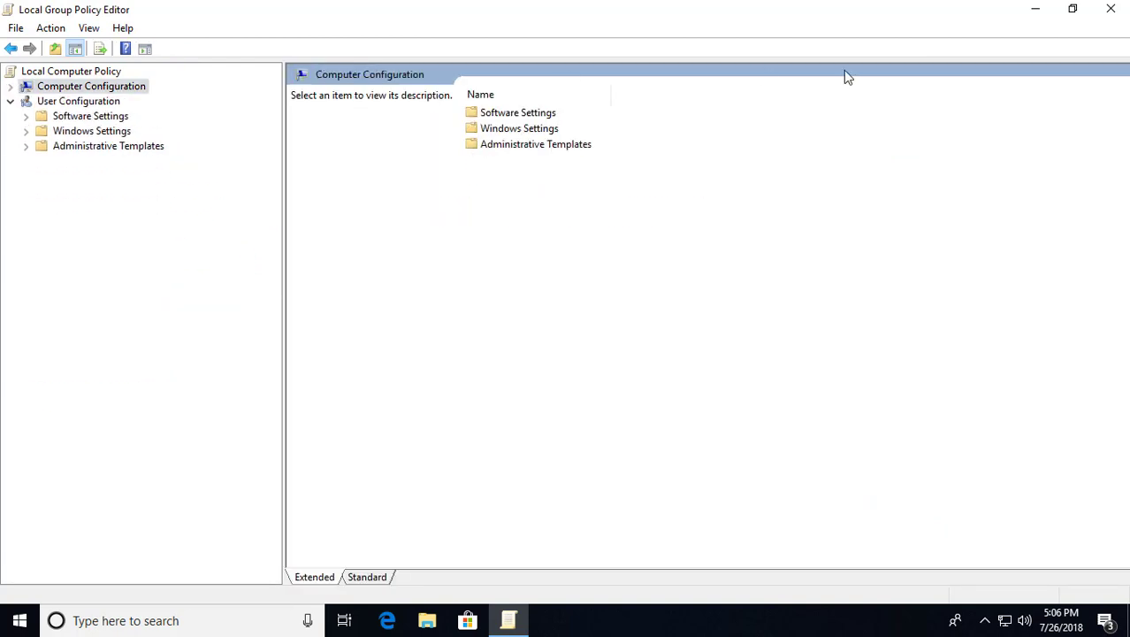
{"action": "left_click", "coordinate": [1112, 11]}
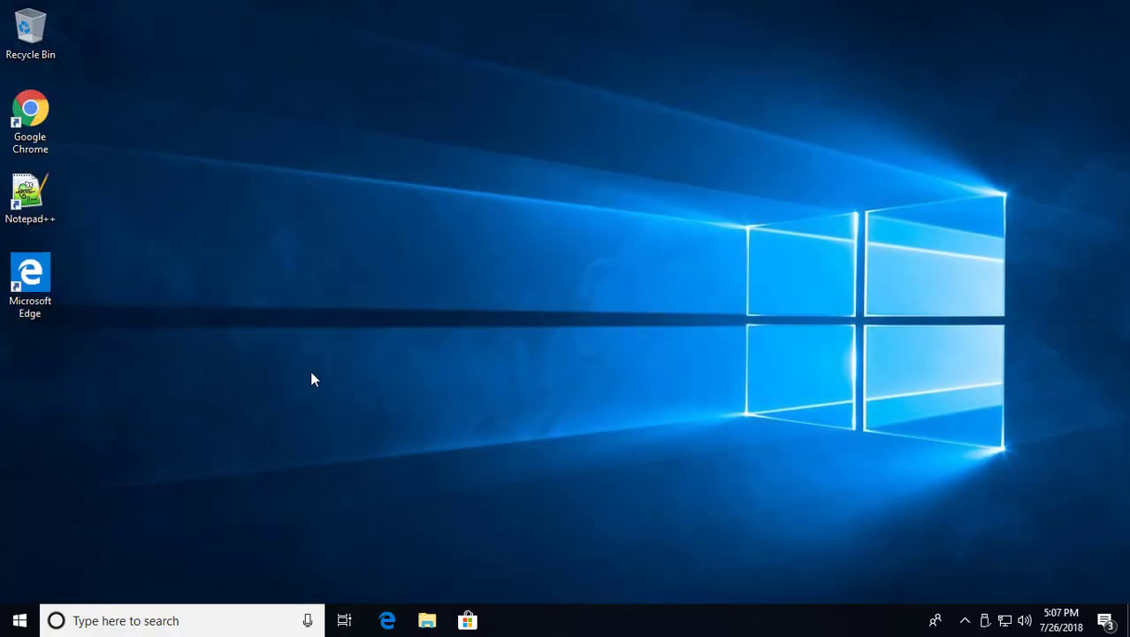
- Restart the computer, even though someone else is still using this PC
{"action": "left_click", "coordinate": [17, 622]}
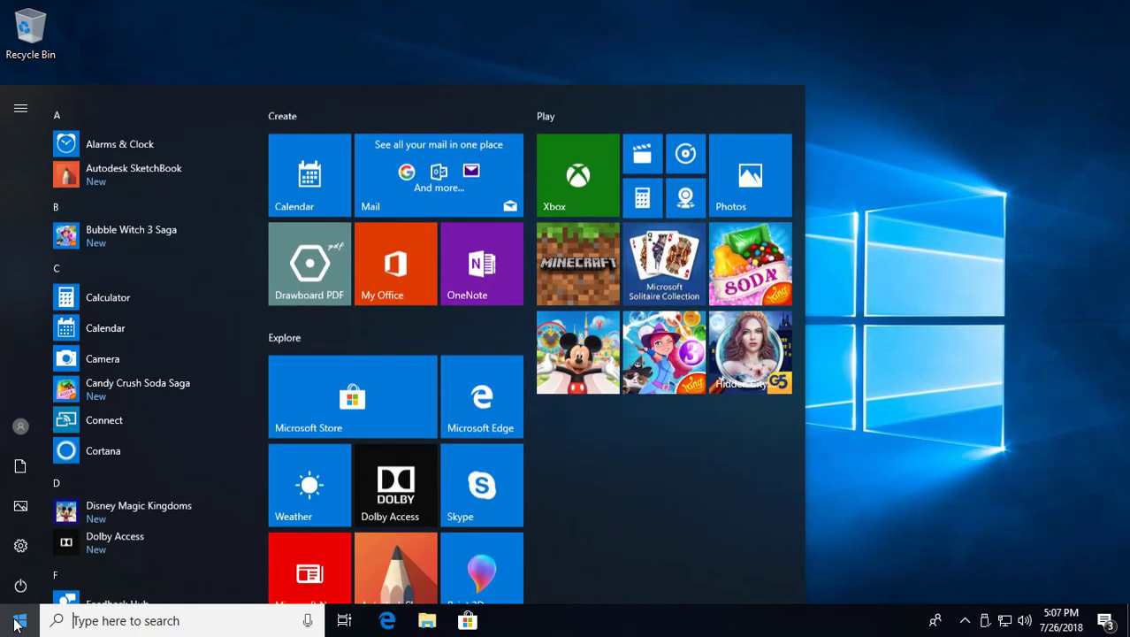
{"action": "left_click", "coordinate": [18, 591]}
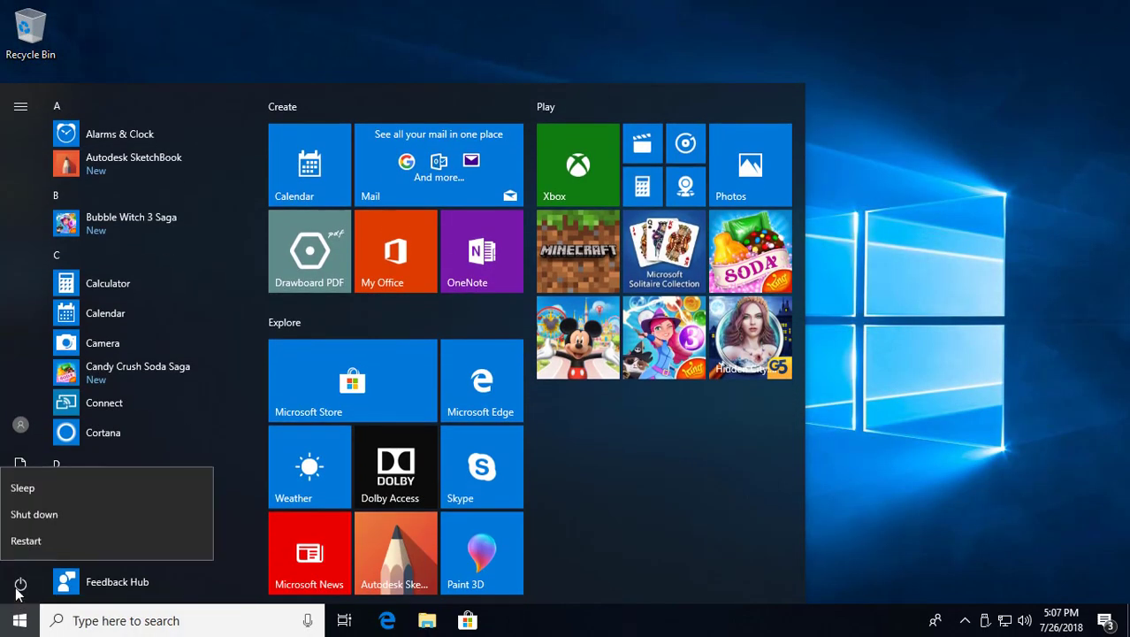
{"action": "left_click", "coordinate": [37, 538]}
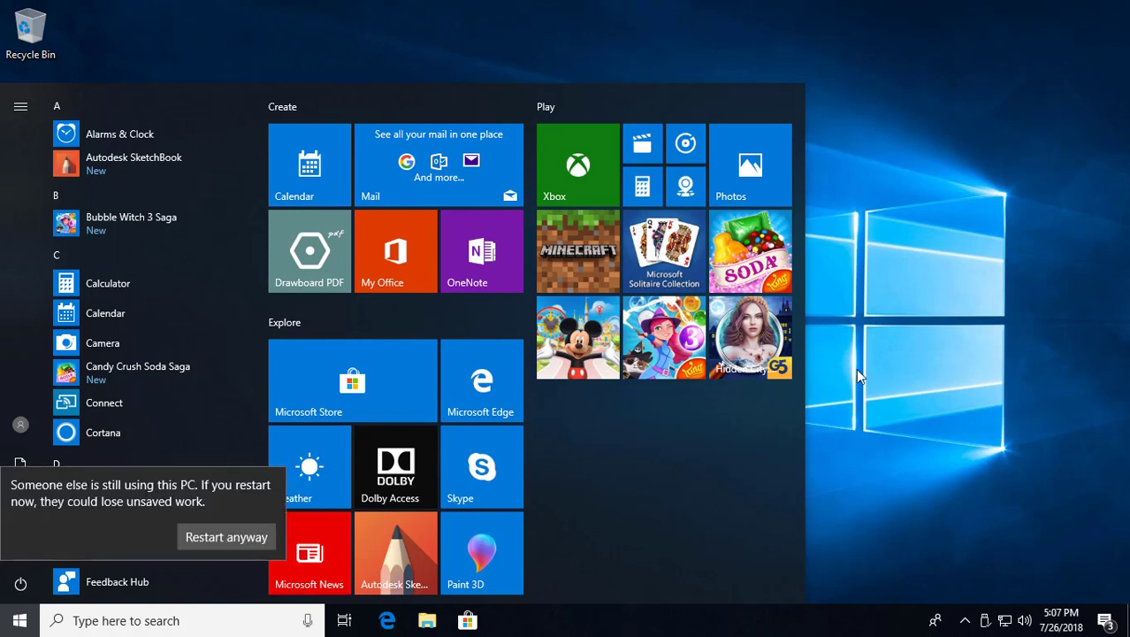
{"action": "left_click", "coordinate": [208, 538]}
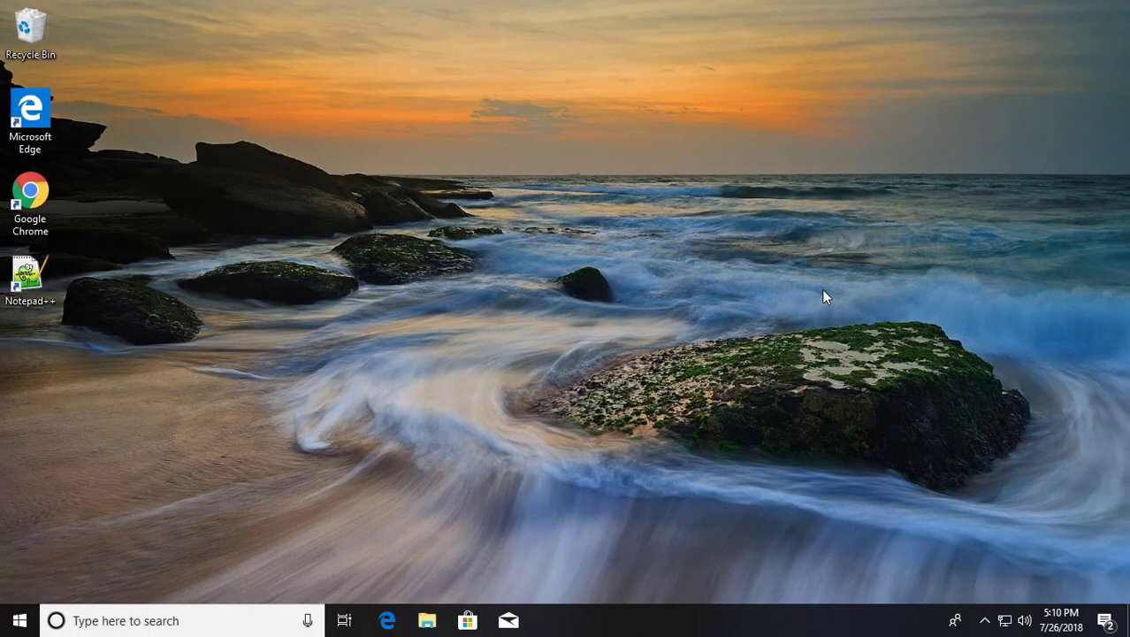
- Open Local Security Policy with secpol.msc and move its window toward the middle of the desktop
{"action": "left_click", "coordinate": [88, 622]}
{"action": "type", "text": "secpol"}
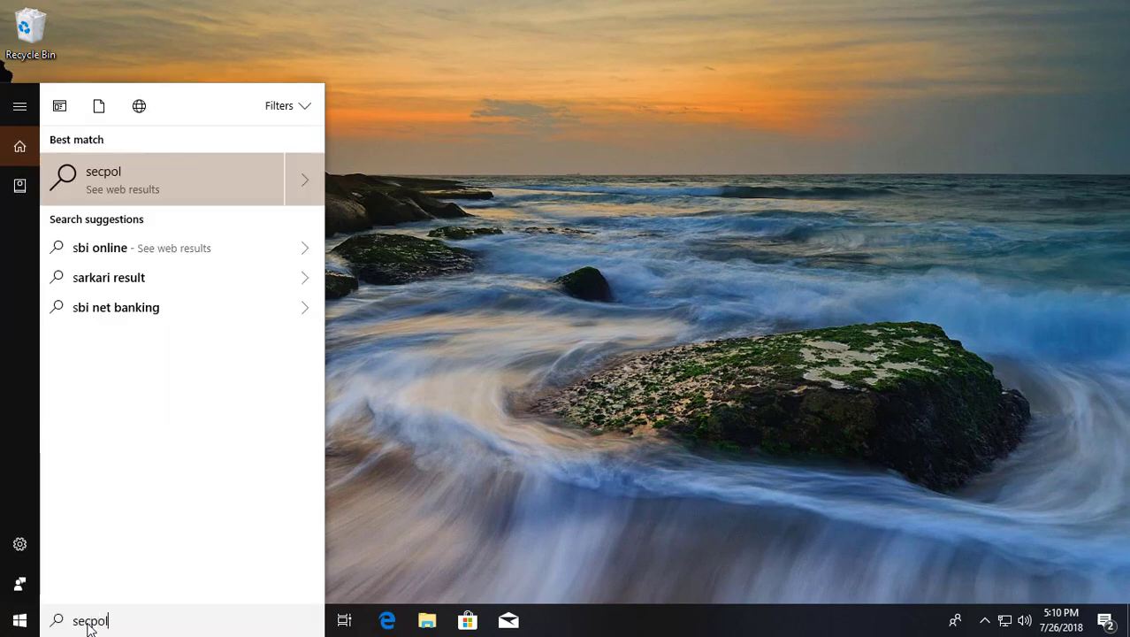
{"action": "type", "text": ".msc"}
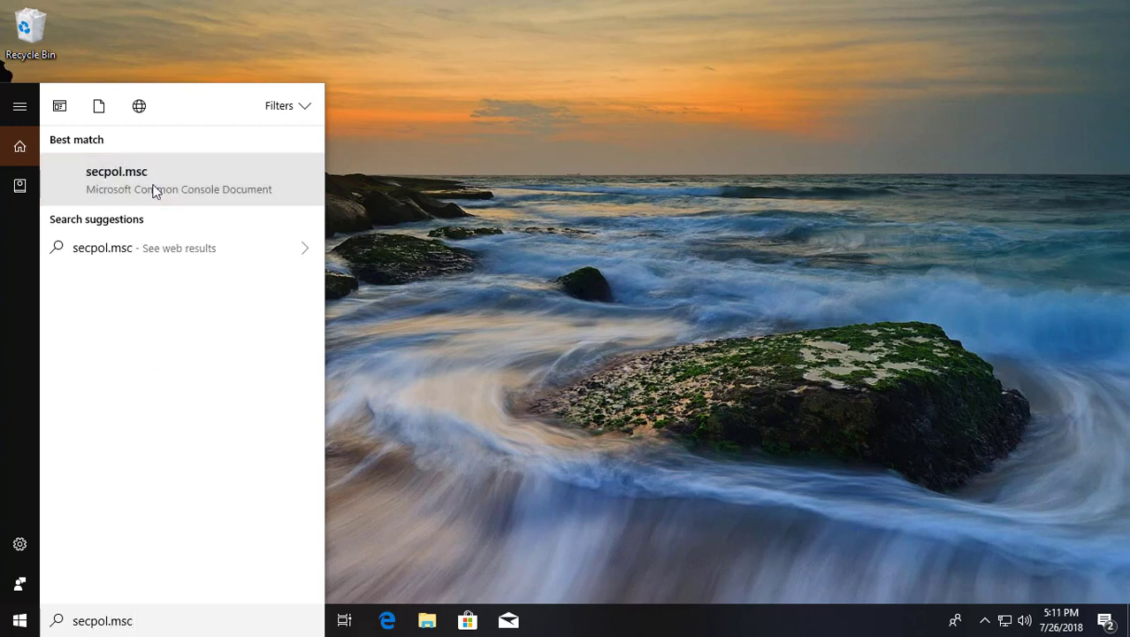
{"action": "left_click", "coordinate": [154, 181]}
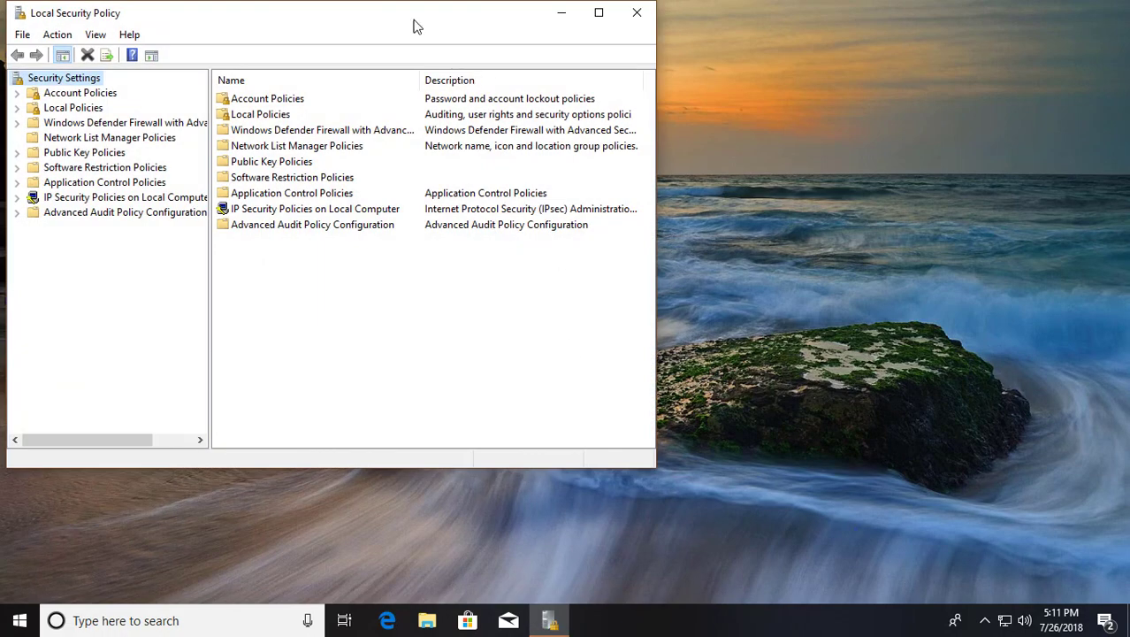
{"action": "left_click_drag", "start_coordinate": [417, 26], "coordinate": [681, 60]}
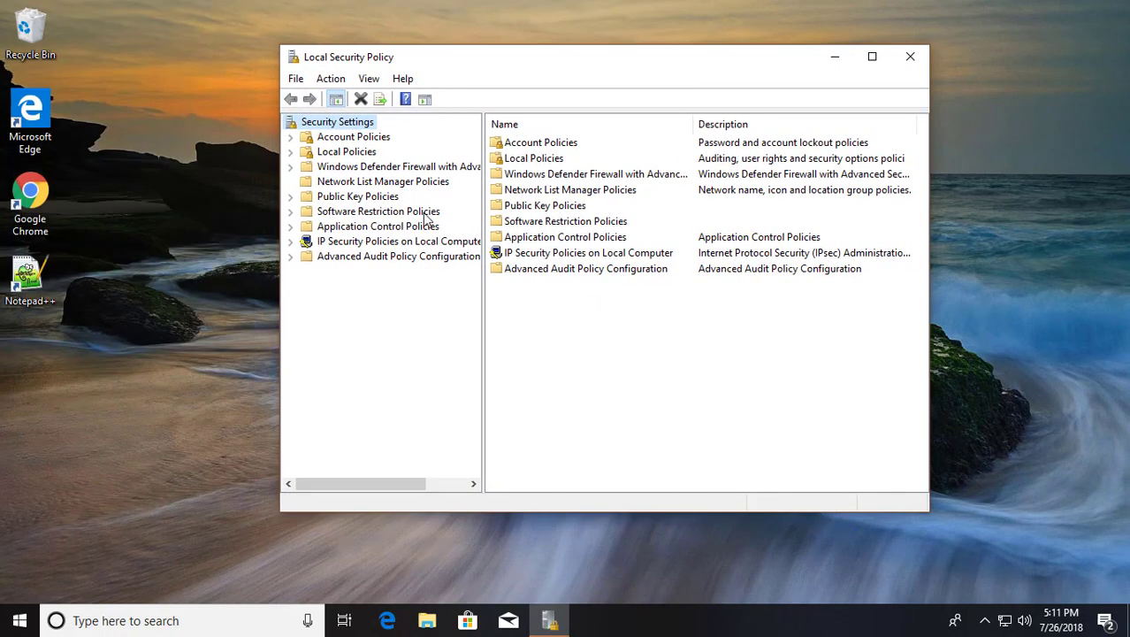